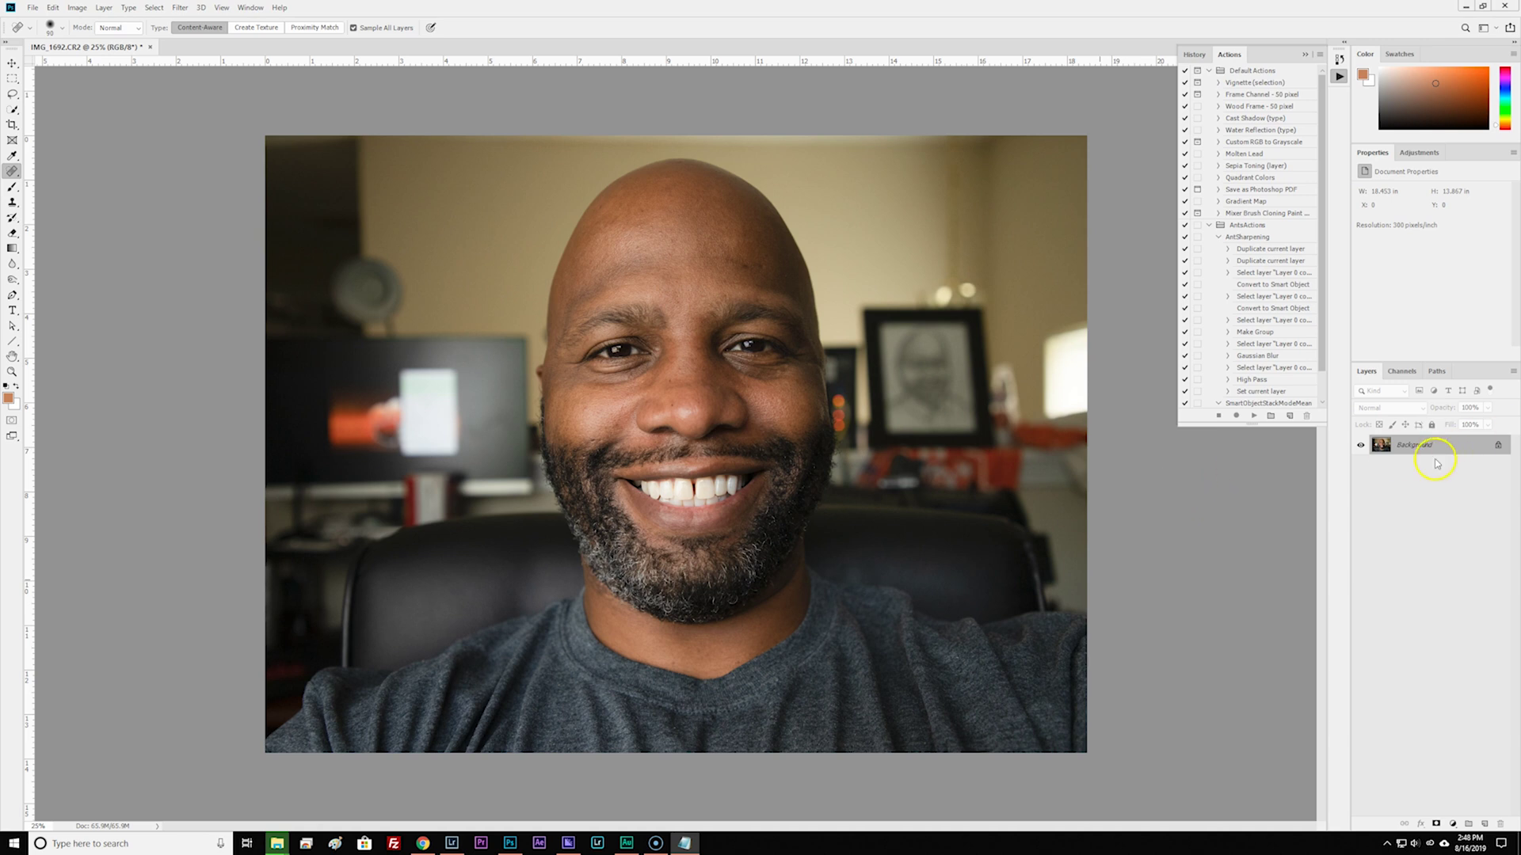
# Step: Unlock the Background so it becomes a regular layer and duplicate it
pyautogui.click(1498, 448)
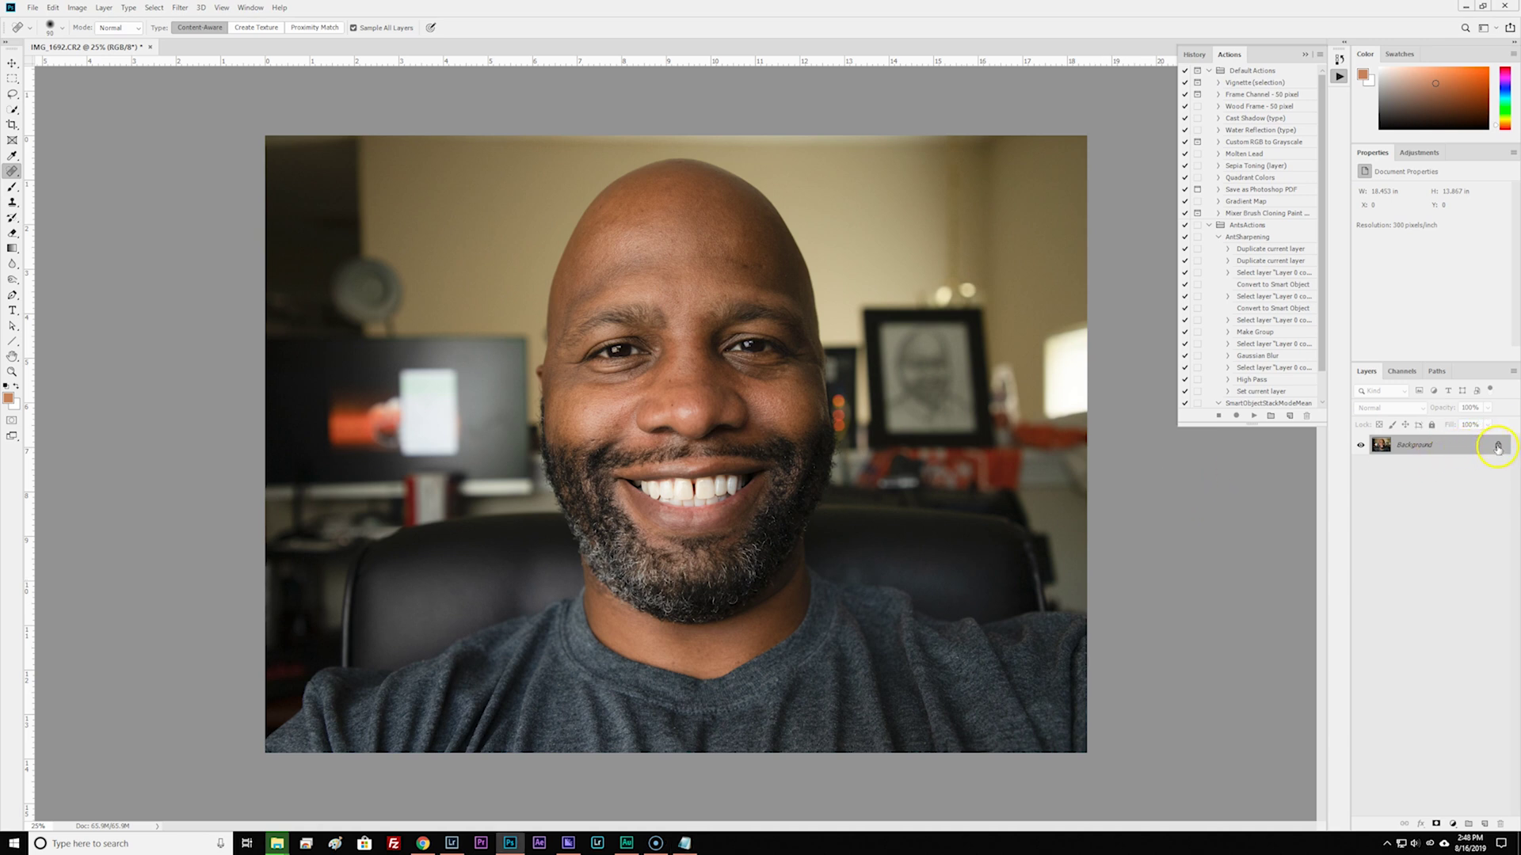
pyautogui.click(1498, 448)
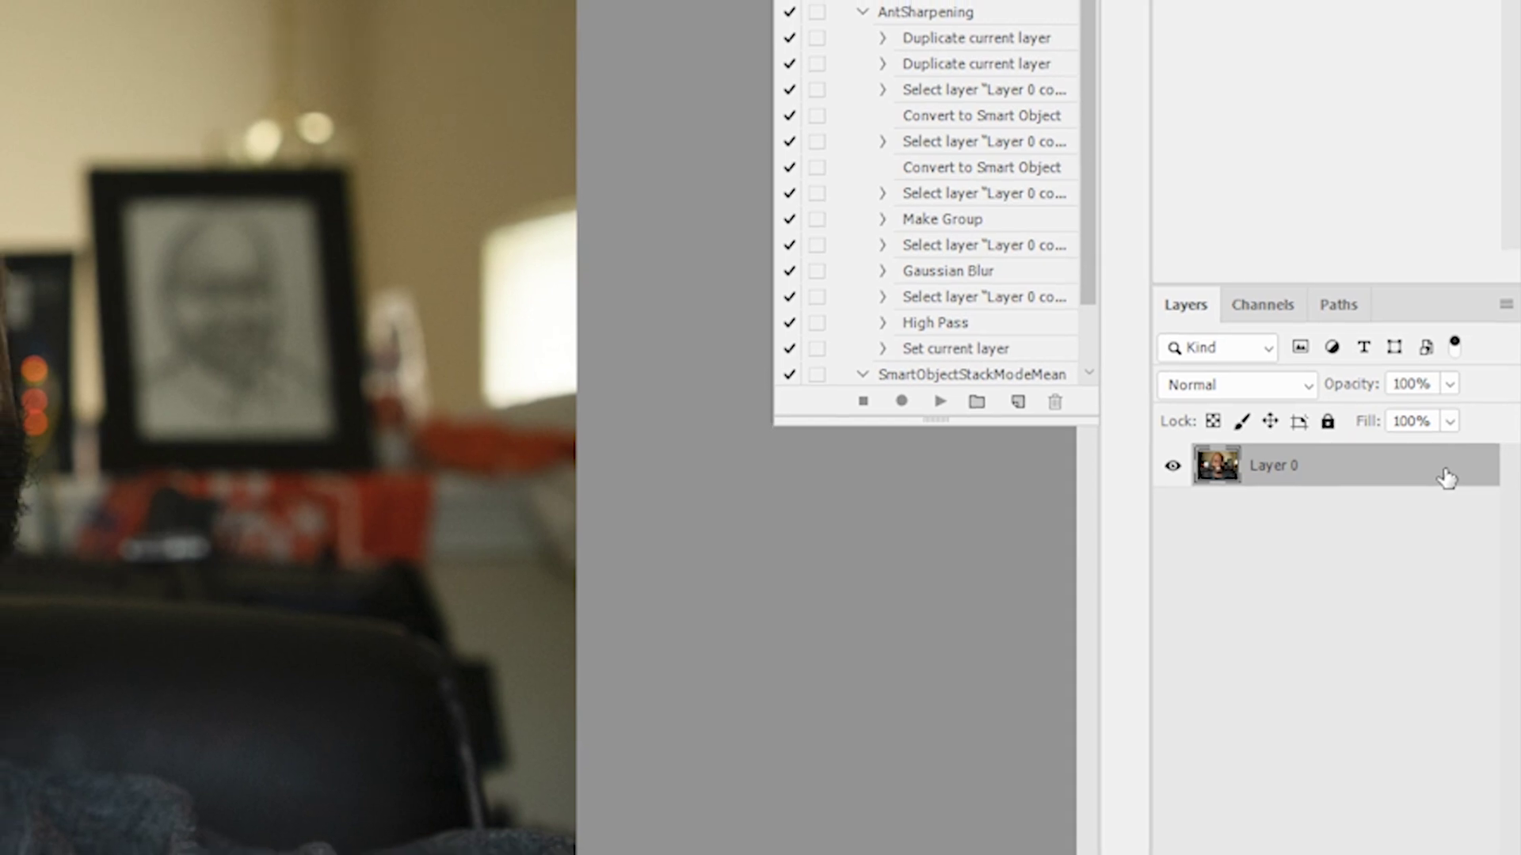
pyautogui.hotkey('ctrl', 'j')
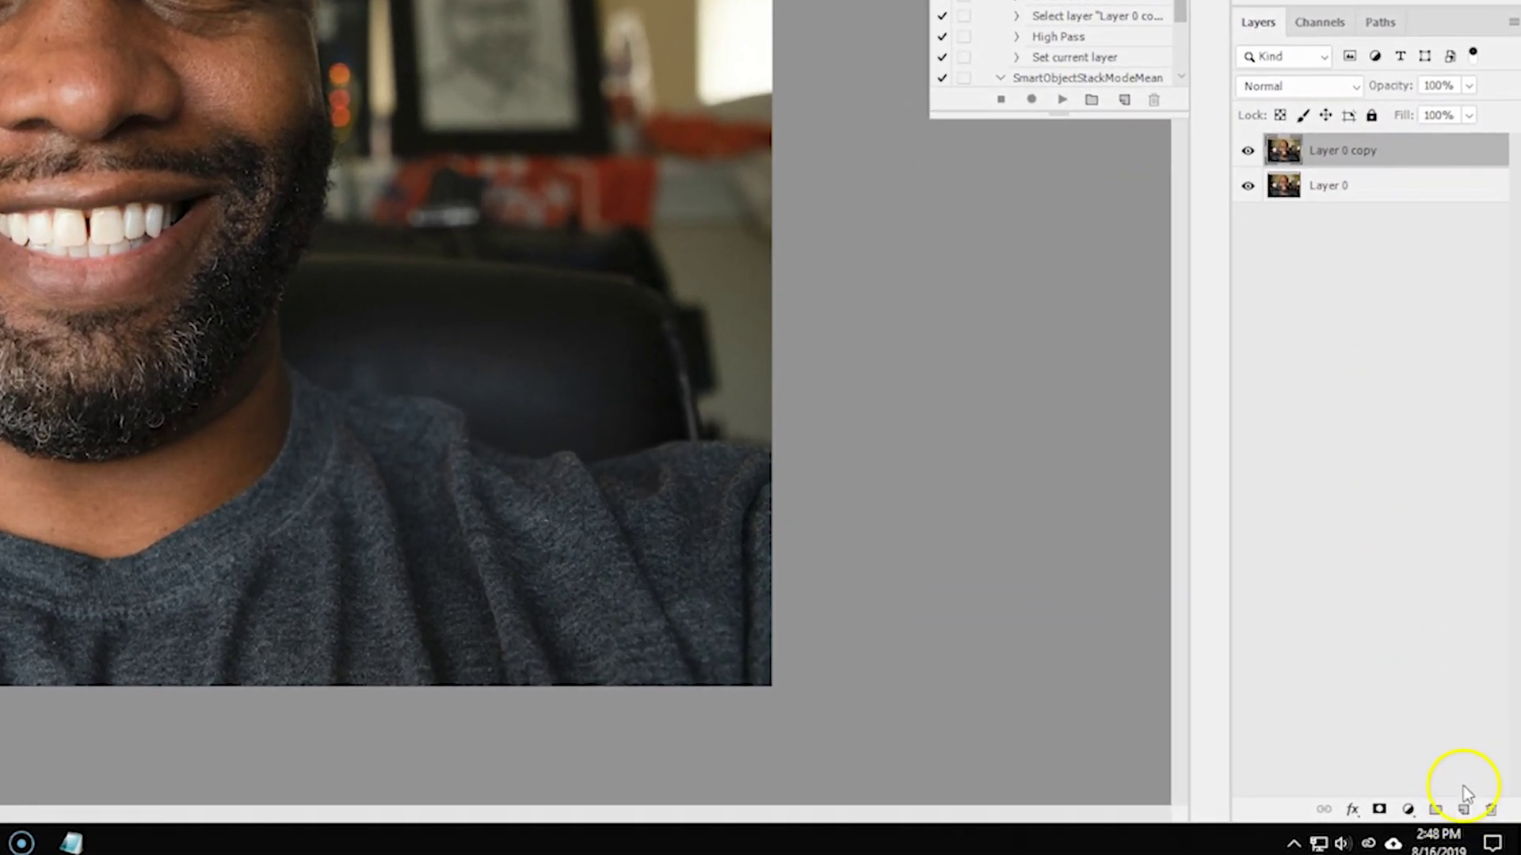
# Step: Add a blank layer on top and set up the Gradient tool with a radial Foreground to Transparent gradient
pyautogui.click(1463, 811)
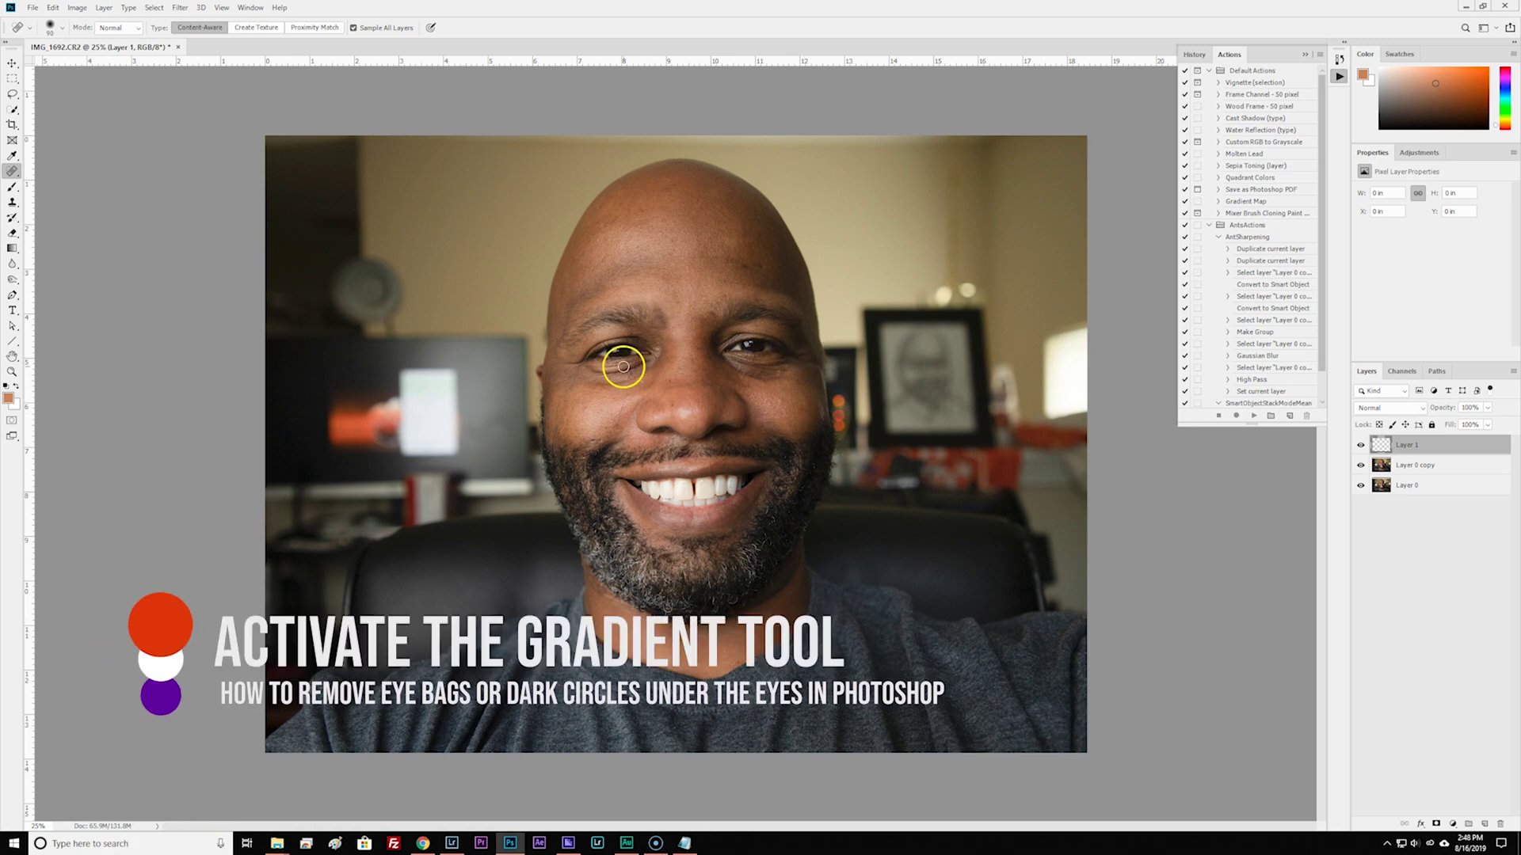
pyautogui.press('g')
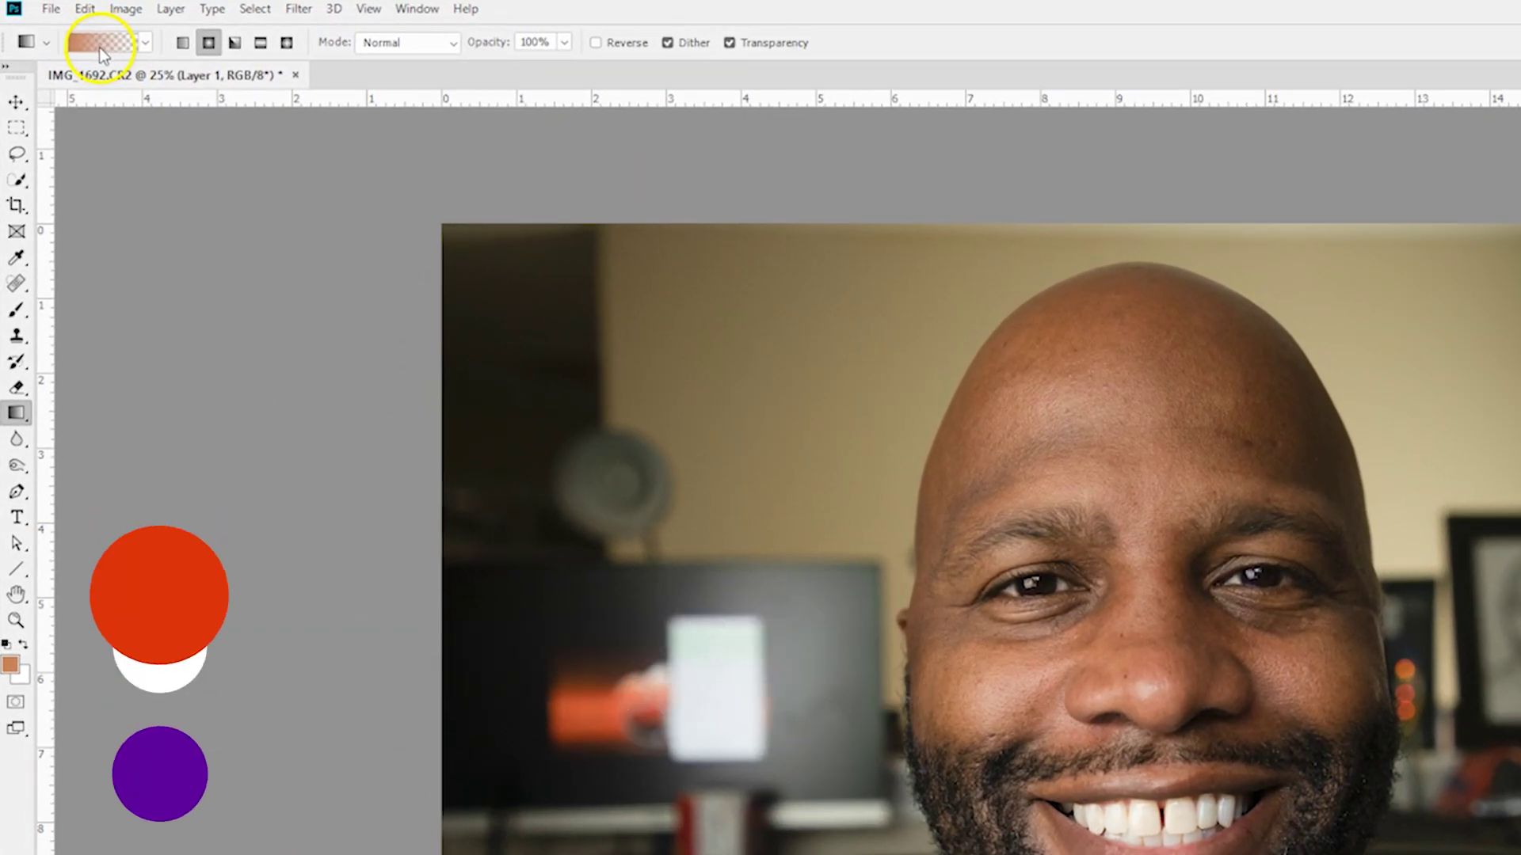
pyautogui.click(92, 41)
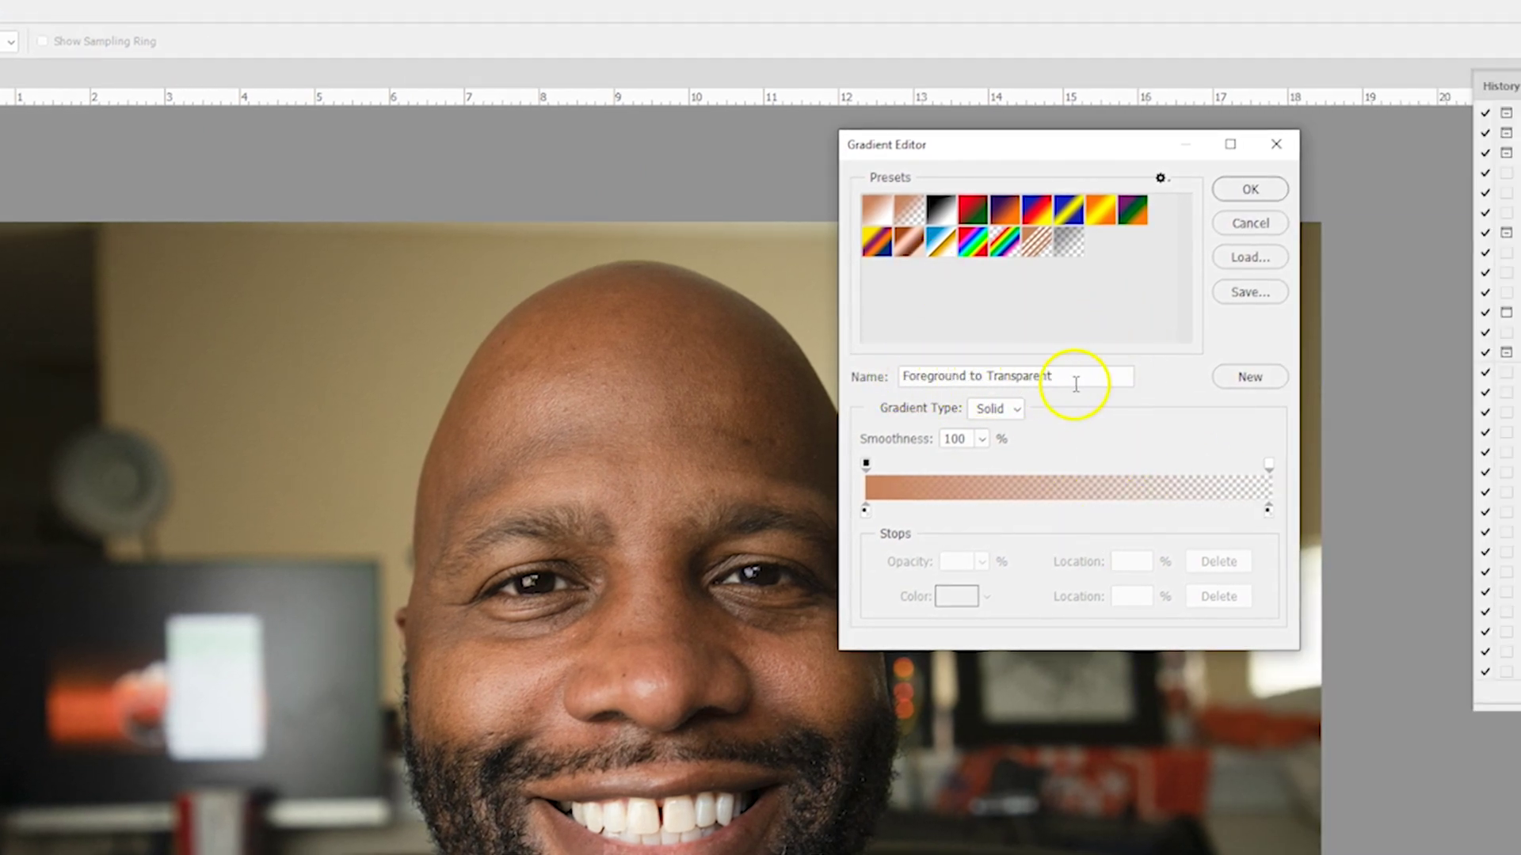
pyautogui.click(915, 216)
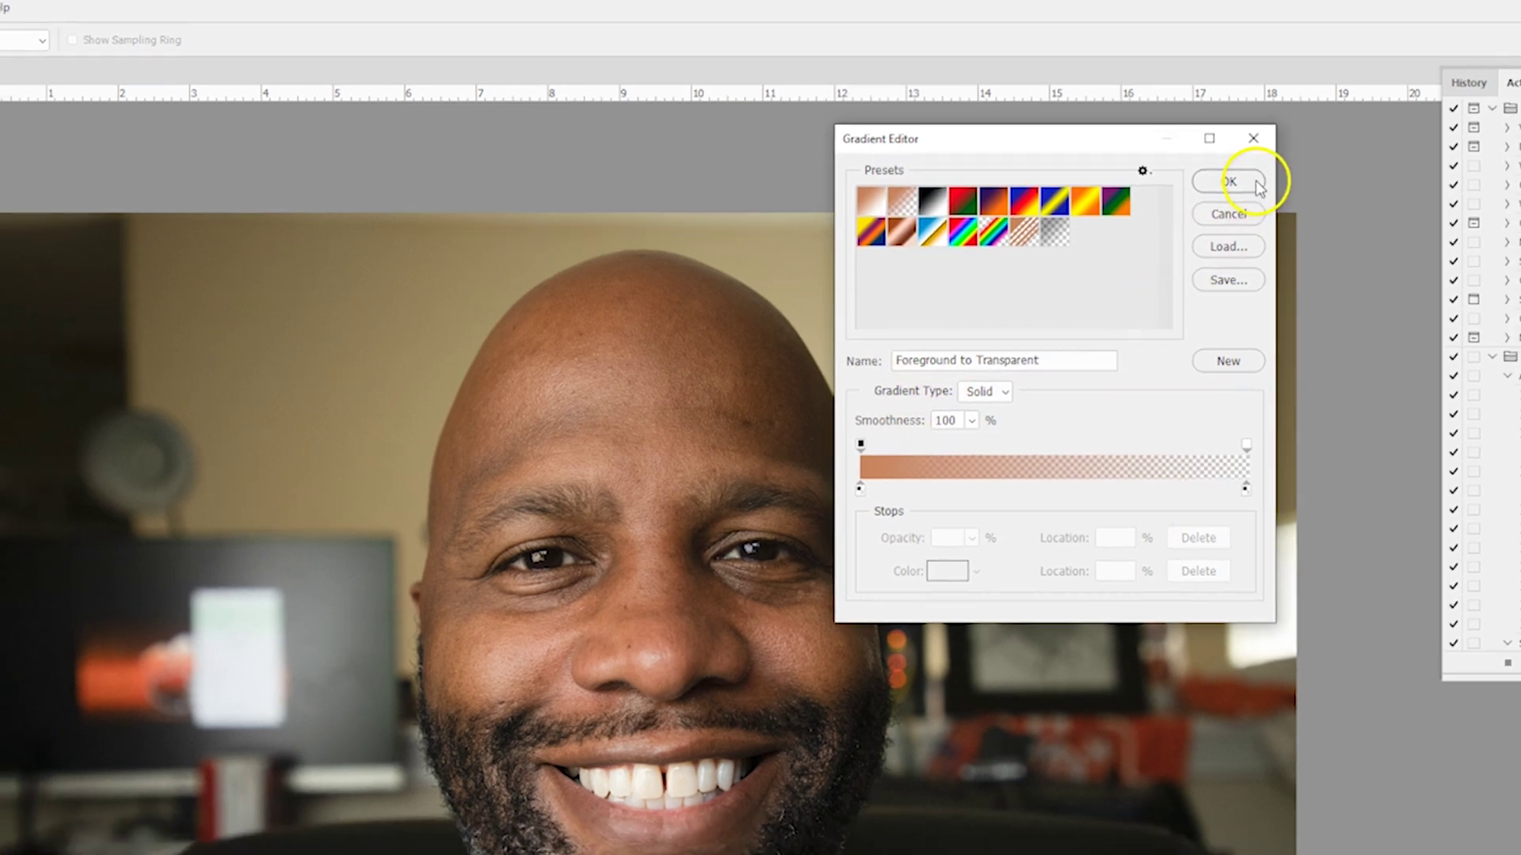
pyautogui.click(1256, 184)
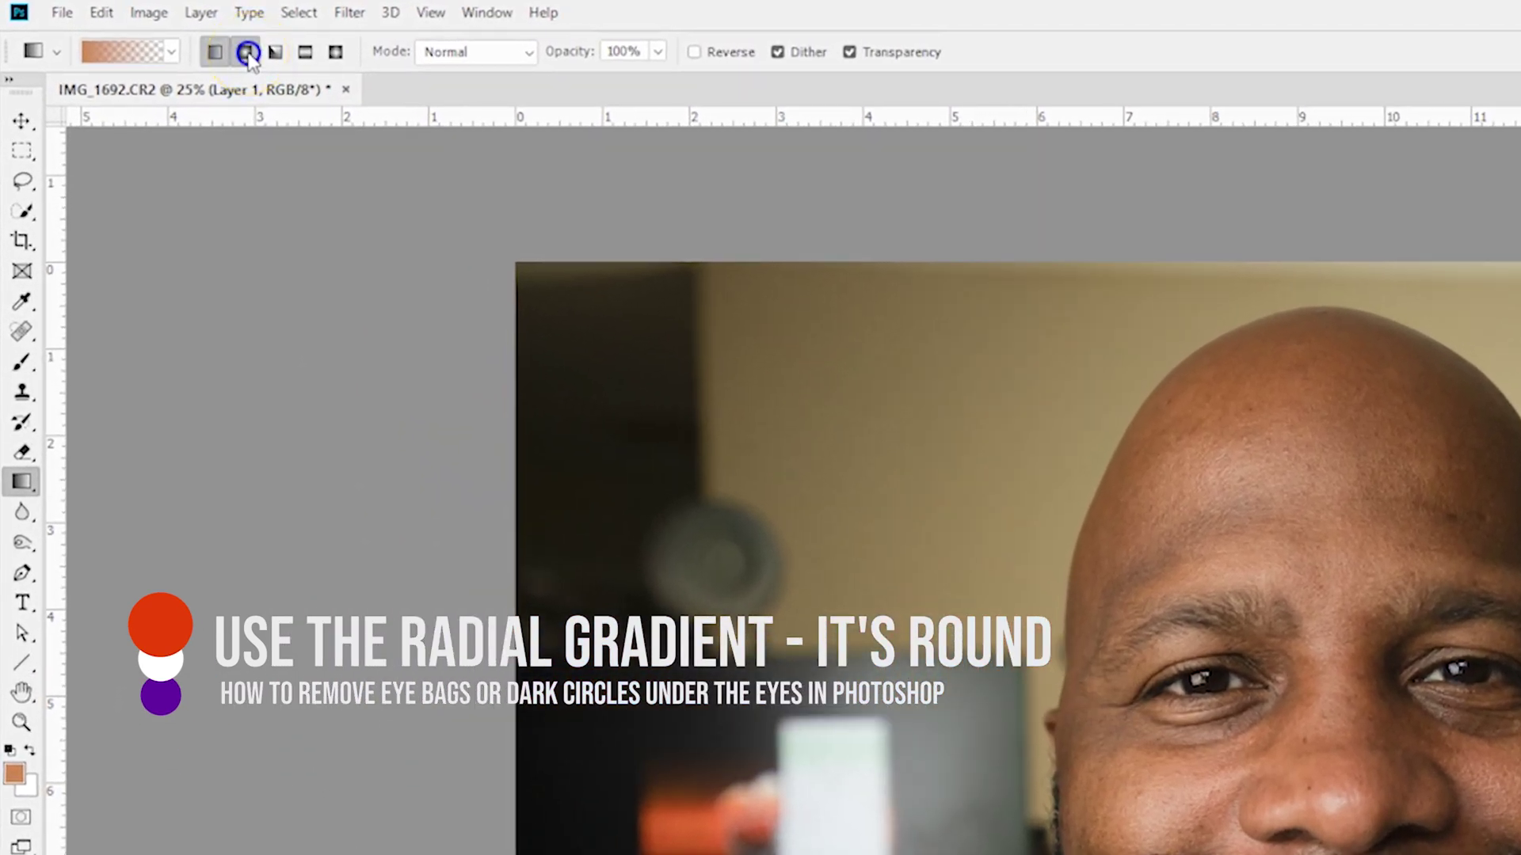
pyautogui.click(246, 53)
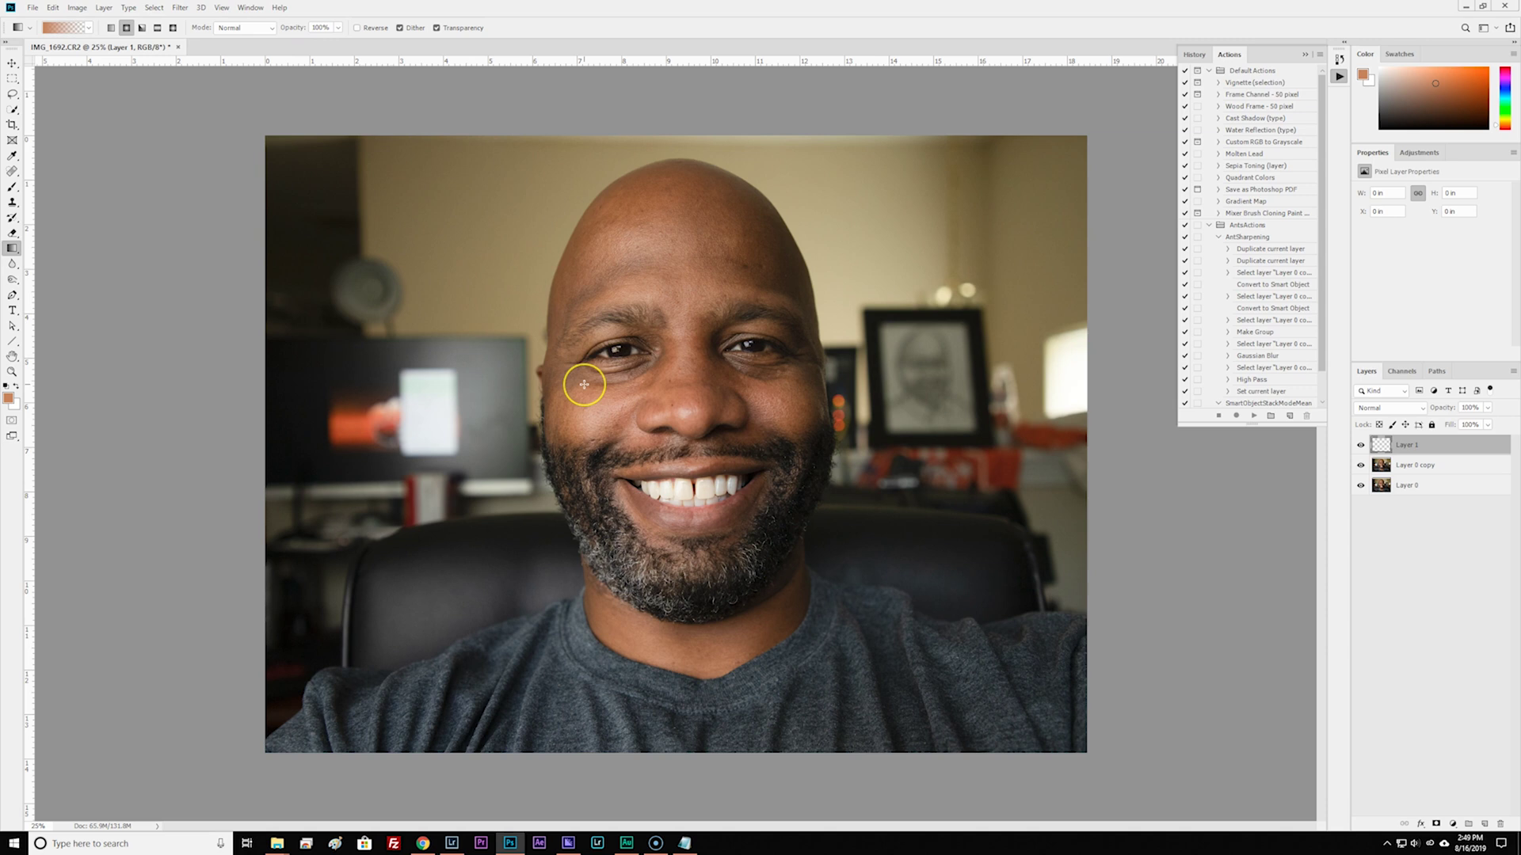
# Step: Sample the skin tone below the eye on the photo's left side and draw a radial gradient over the adjacent dark area
pyautogui.hotkey('ctrl', '+')
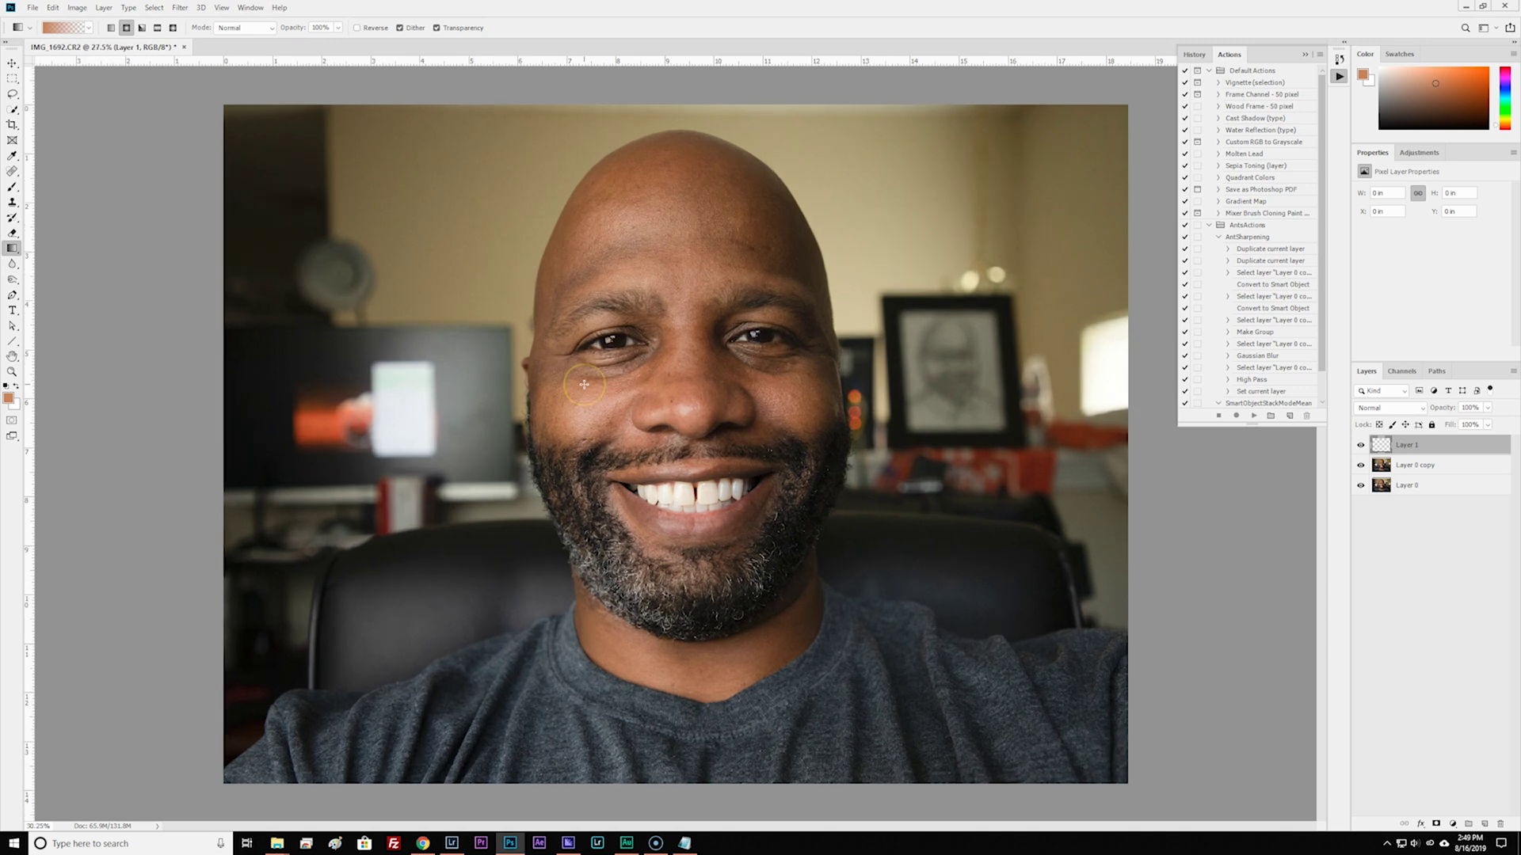
pyautogui.scroll(2, 586, 385)
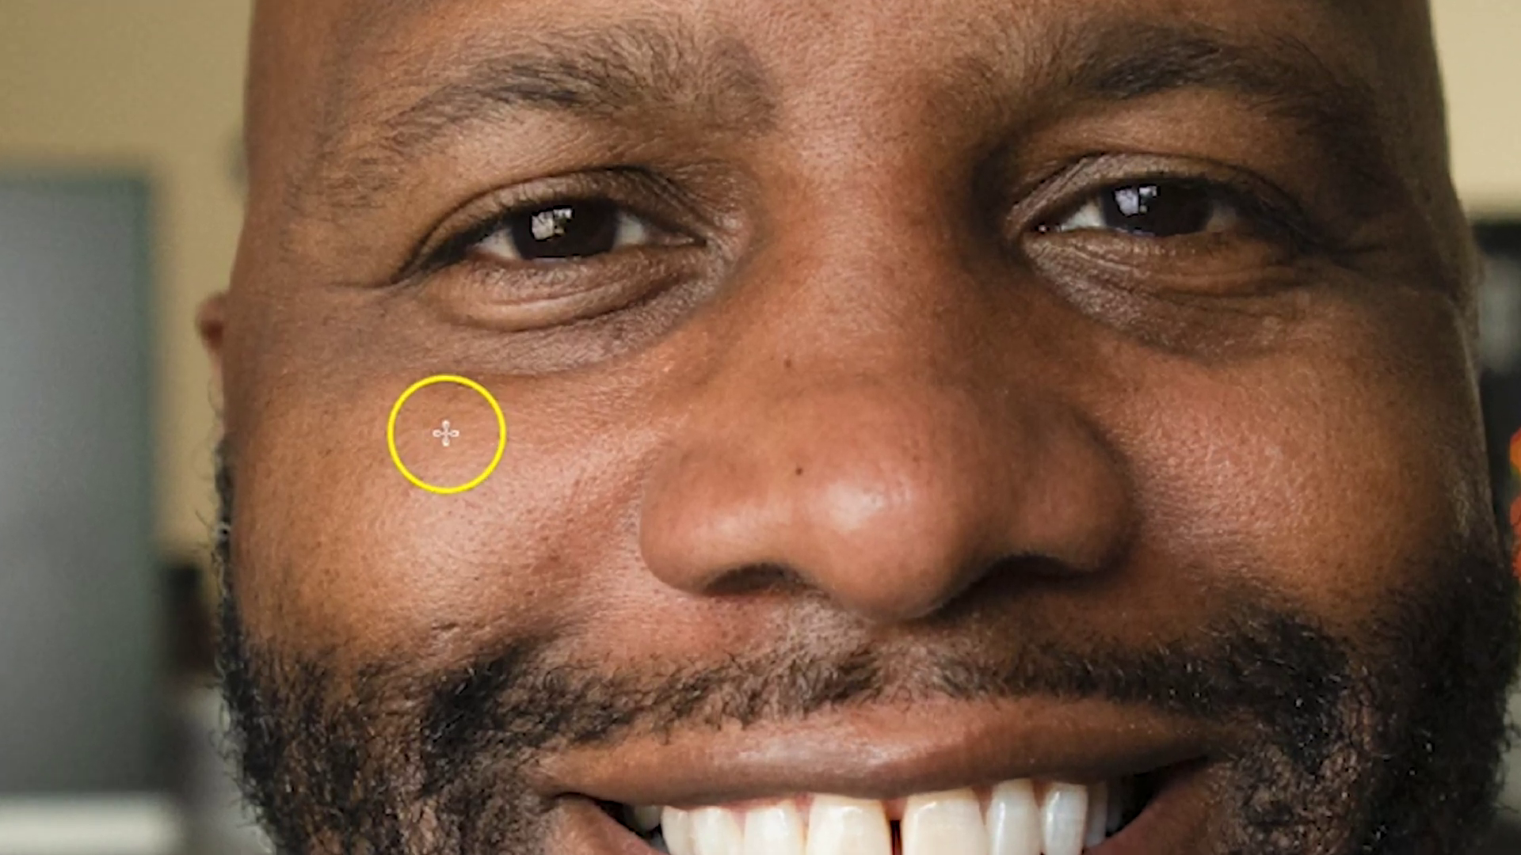
pyautogui.moveTo(571, 396); pyautogui.dragTo(571, 396)
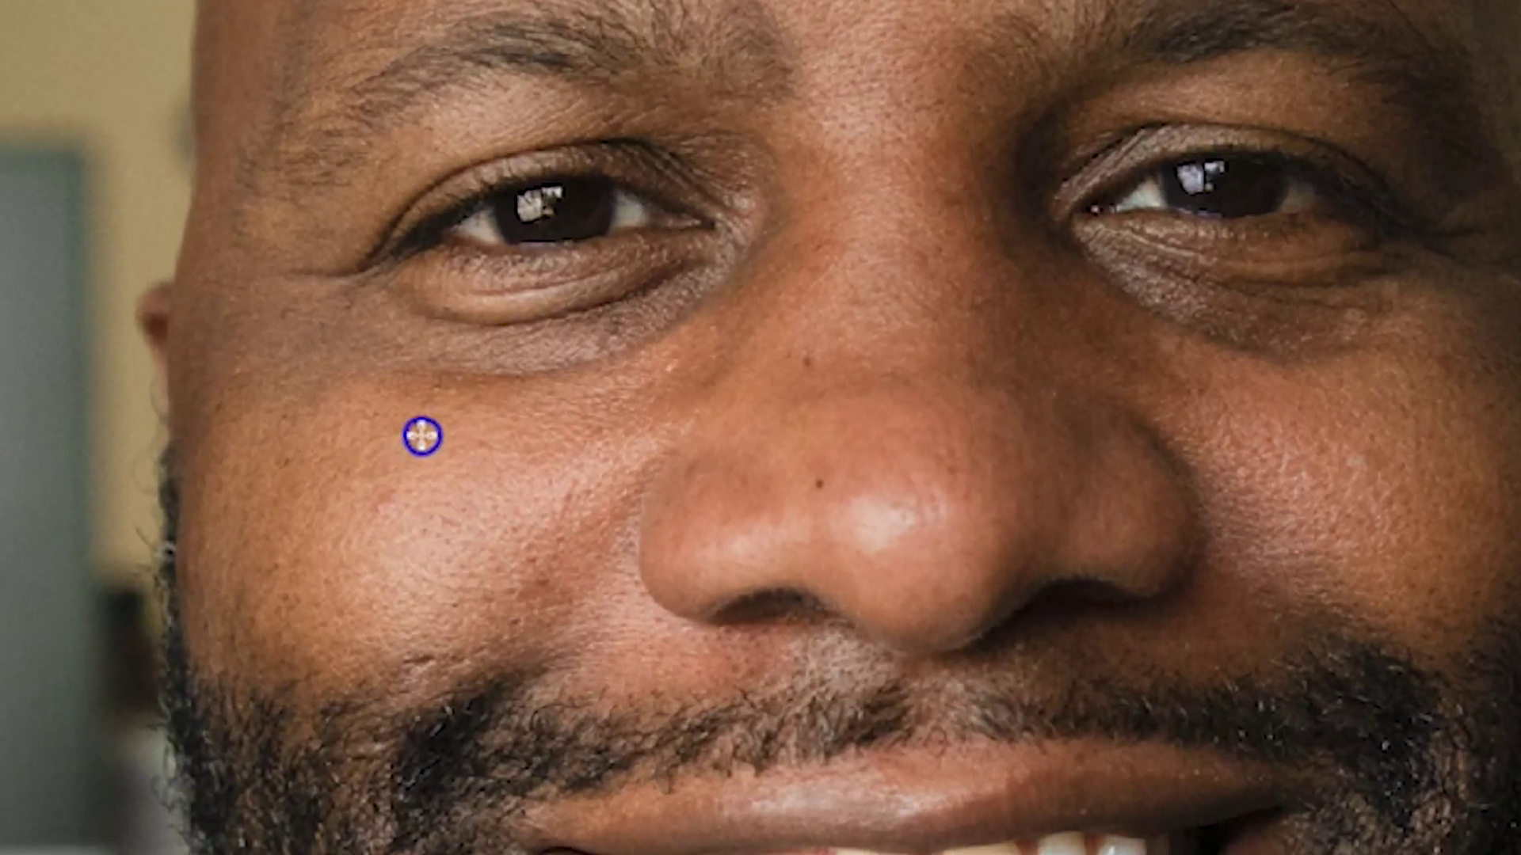
pyautogui.moveTo(422, 436); pyautogui.dragTo(492, 343)
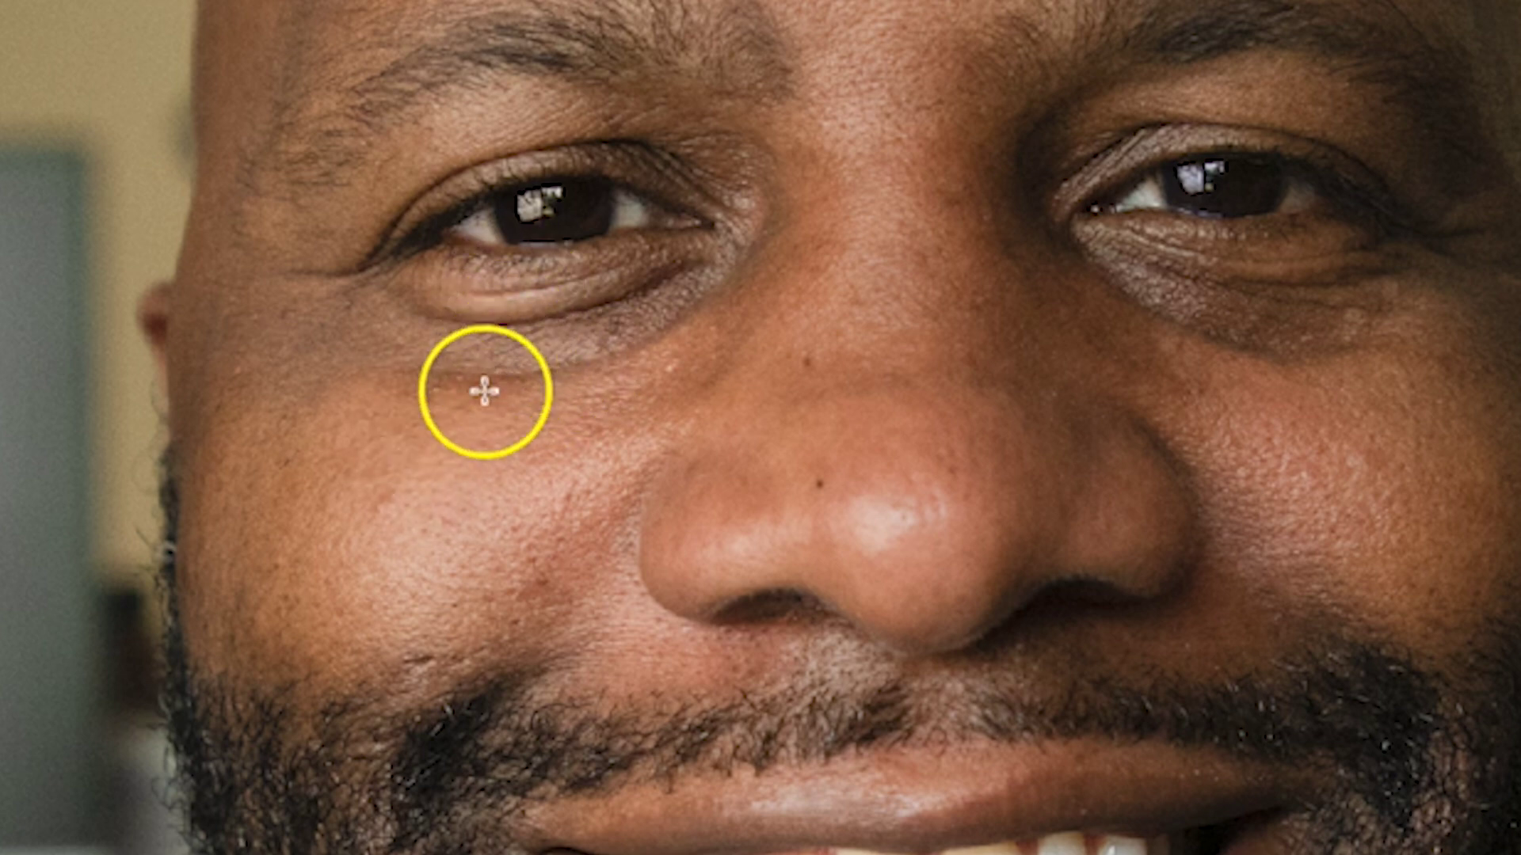
pyautogui.press('alt')
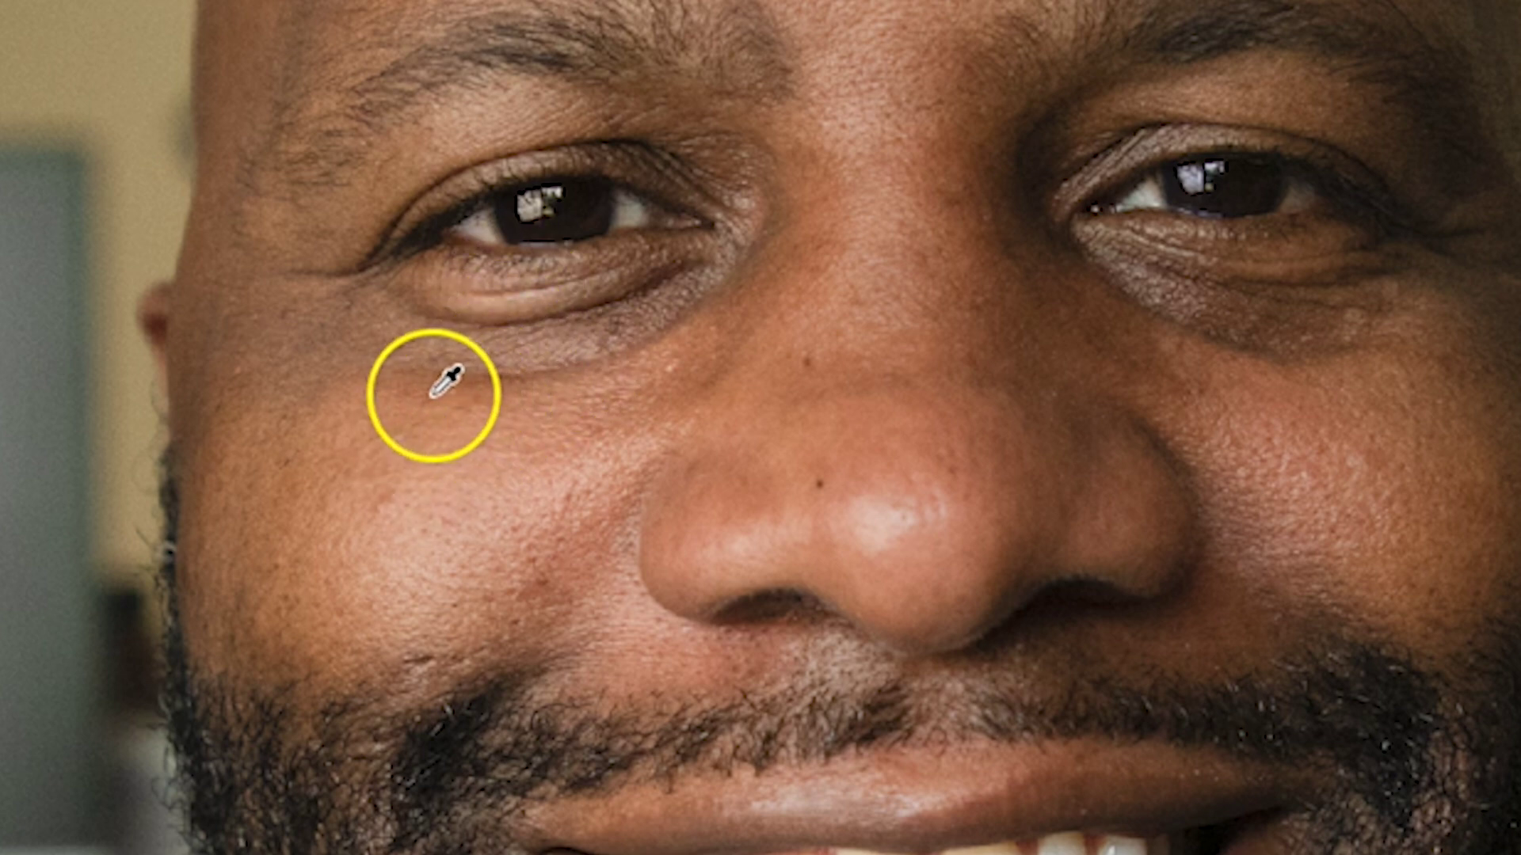
pyautogui.keyDown('alt'); pyautogui.click(425, 395); pyautogui.keyUp('alt')
pyautogui.moveTo(436, 395); pyautogui.dragTo(552, 327)
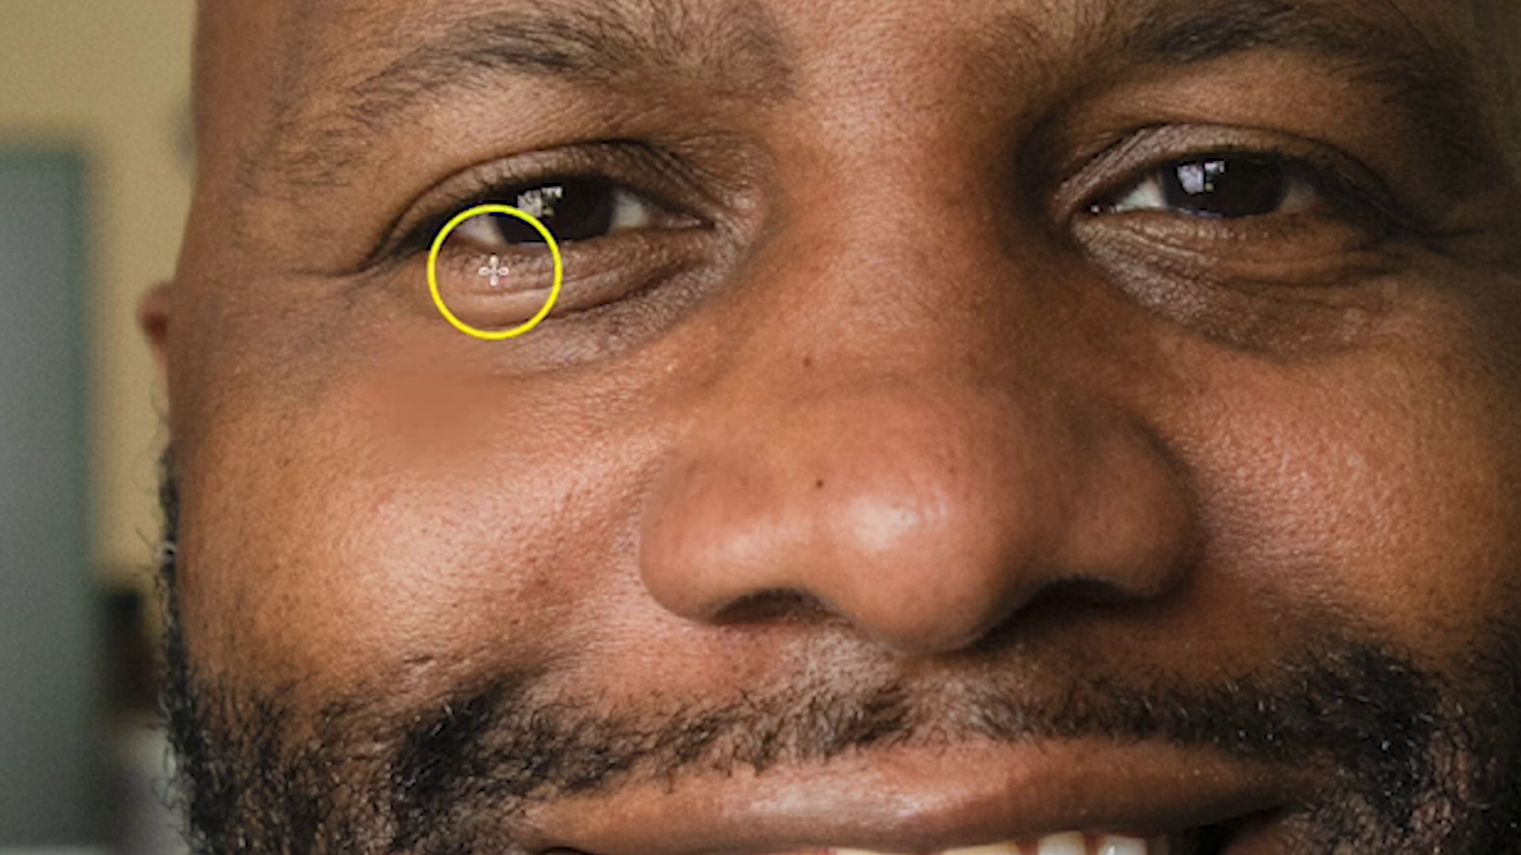
# Step: Sample skin beneath the middle of the same eye and lay short gradients over the dark circle towards the nose
pyautogui.press('alt')
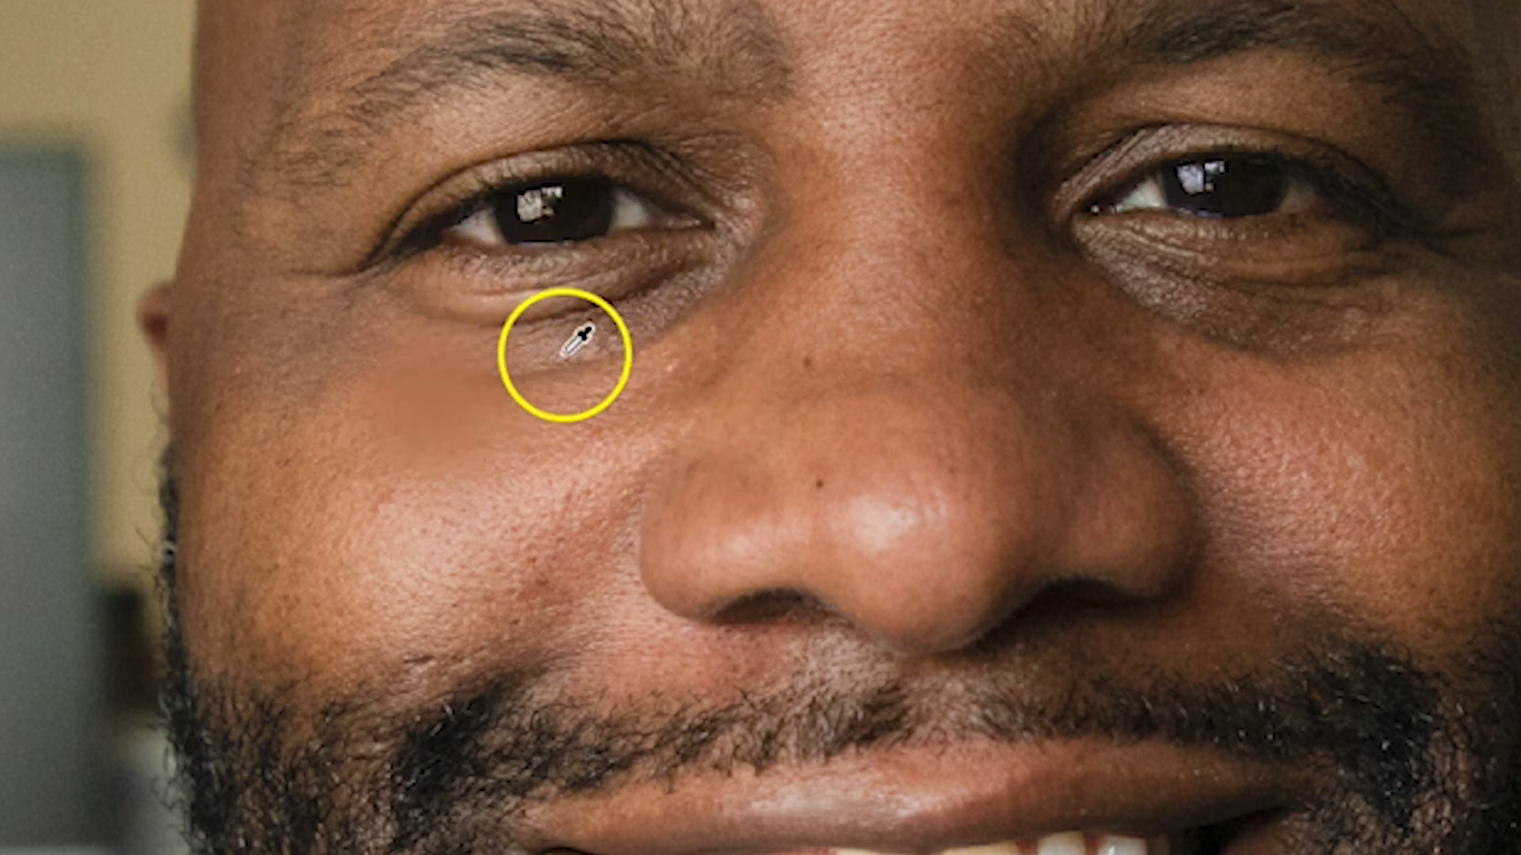
pyautogui.keyDown('alt'); pyautogui.click(547, 388); pyautogui.keyUp('alt')
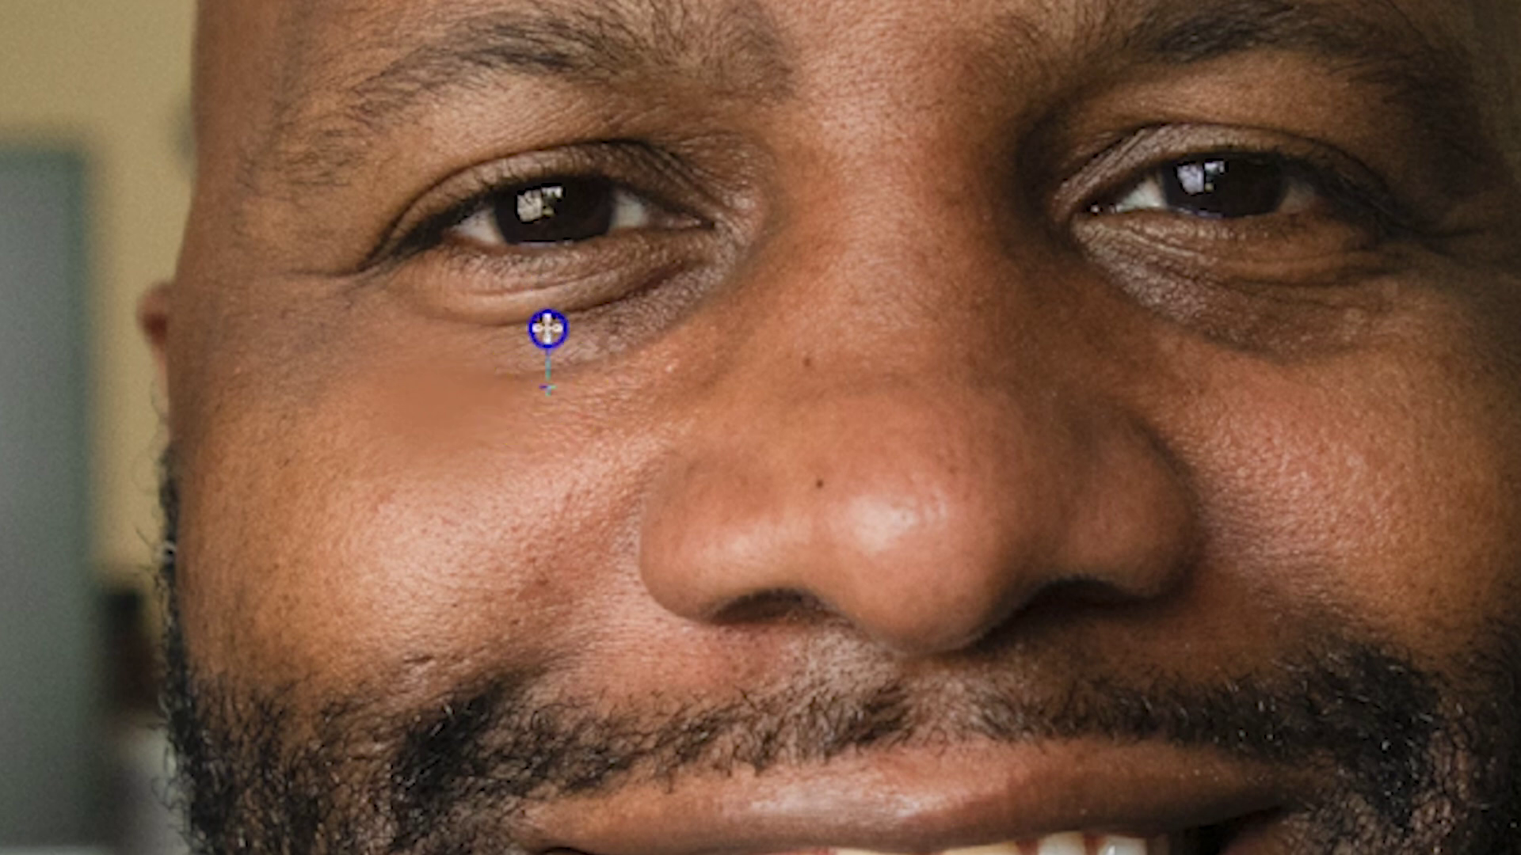
pyautogui.moveTo(547, 330)
pyautogui.mouseDown()
pyautogui.moveTo(661, 374)
pyautogui.moveTo(595, 393)
pyautogui.moveTo(526, 364)
pyautogui.moveTo(686, 361)
pyautogui.moveTo(639, 346)
pyautogui.moveTo(634, 366)
pyautogui.moveTo(586, 329)
pyautogui.mouseUp()
pyautogui.click(647, 360)
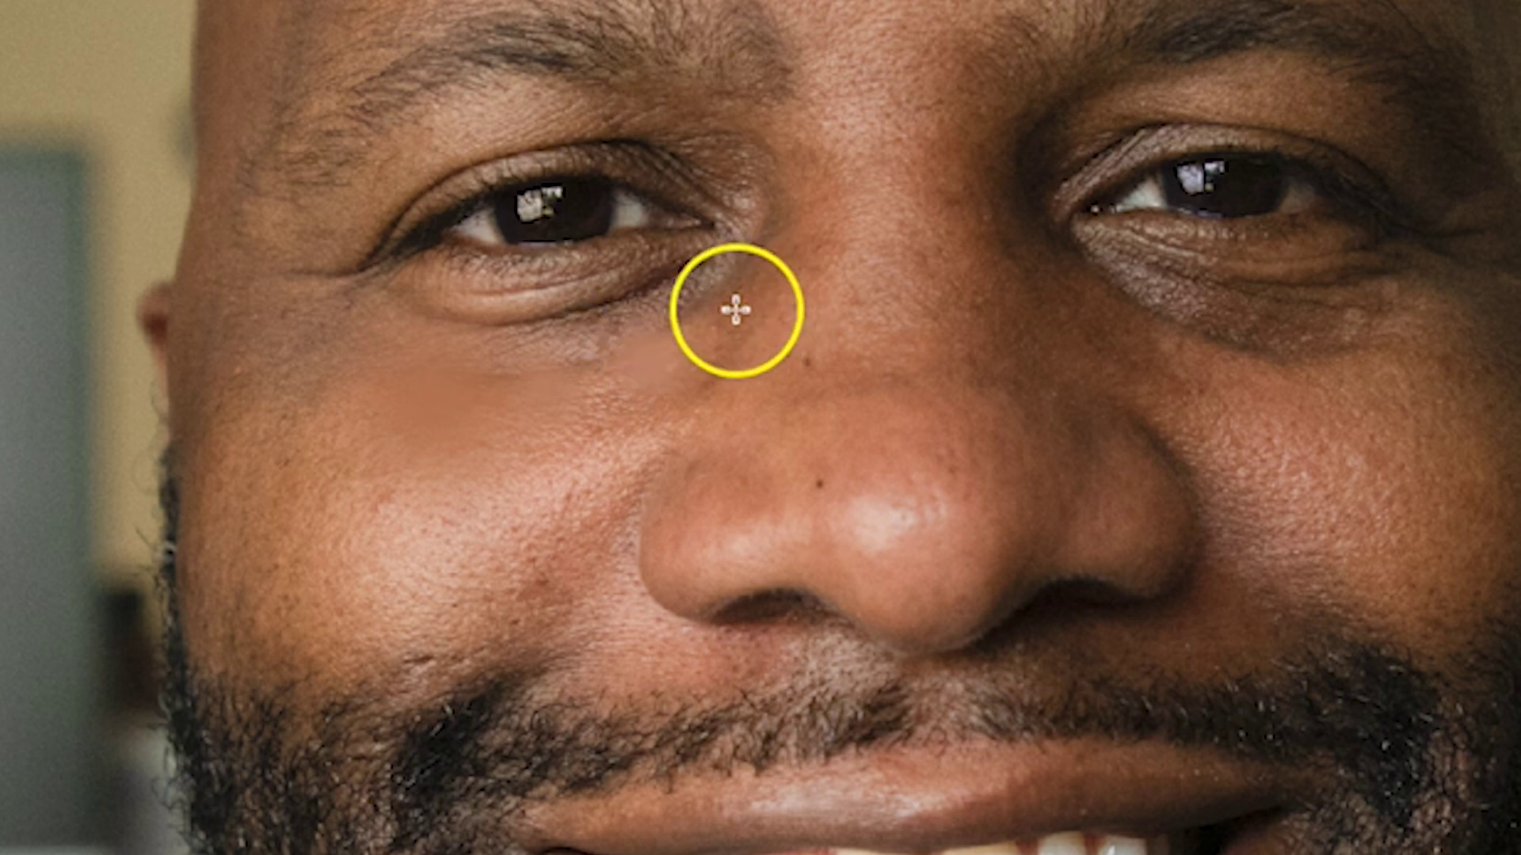
# Step: Cover the dark skin at the eye's inner corner with gradients in tones sampled beside the nose and upper cheek
pyautogui.moveTo(735, 311); pyautogui.dragTo(736, 292)
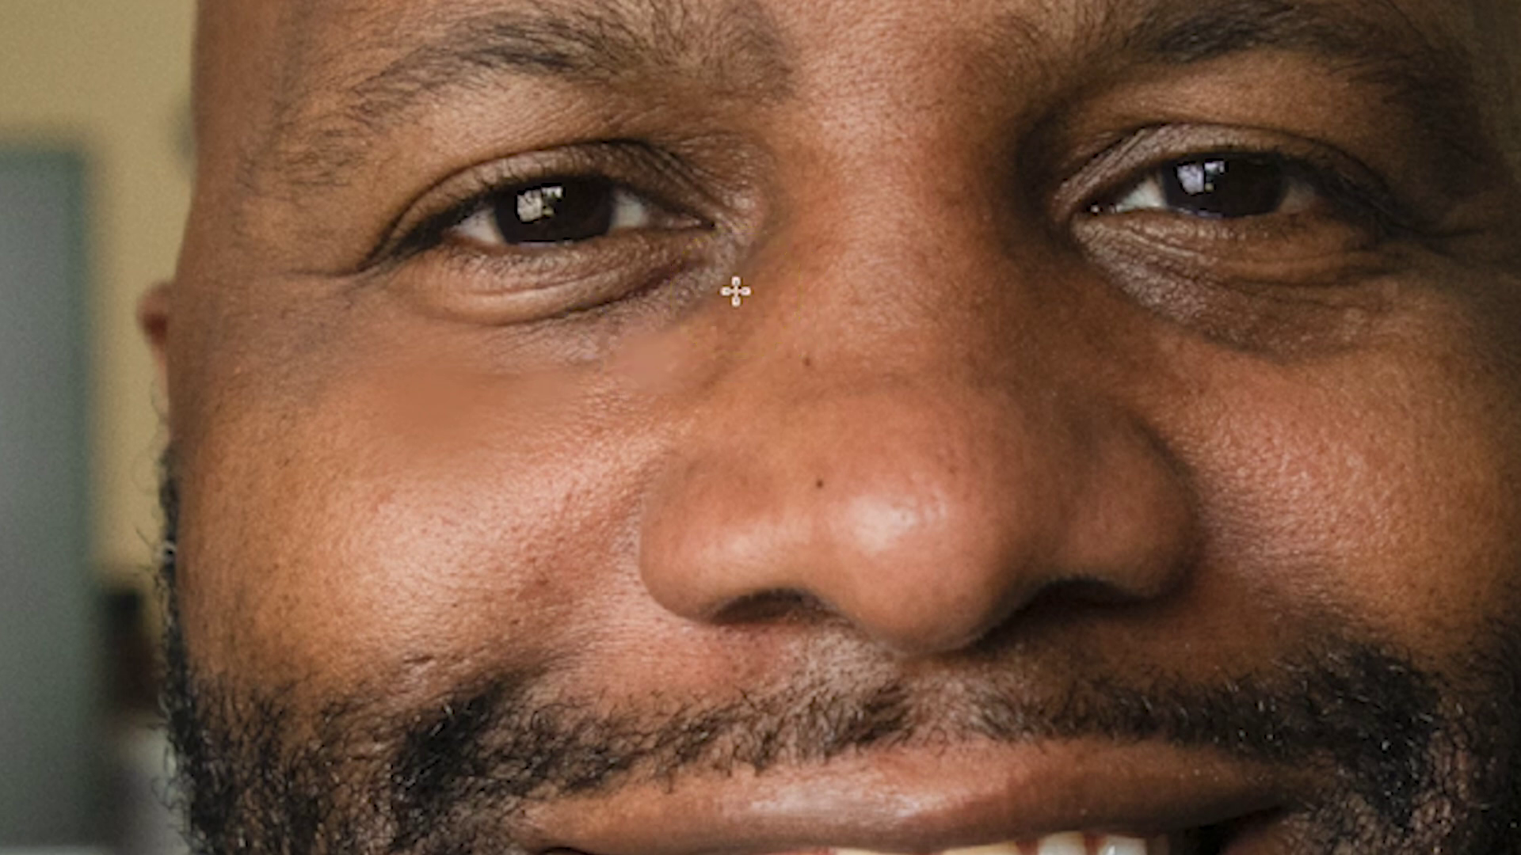
pyautogui.keyDown('alt'); pyautogui.click(737, 292); pyautogui.keyUp('alt')
pyautogui.moveTo(735, 294); pyautogui.dragTo(664, 293)
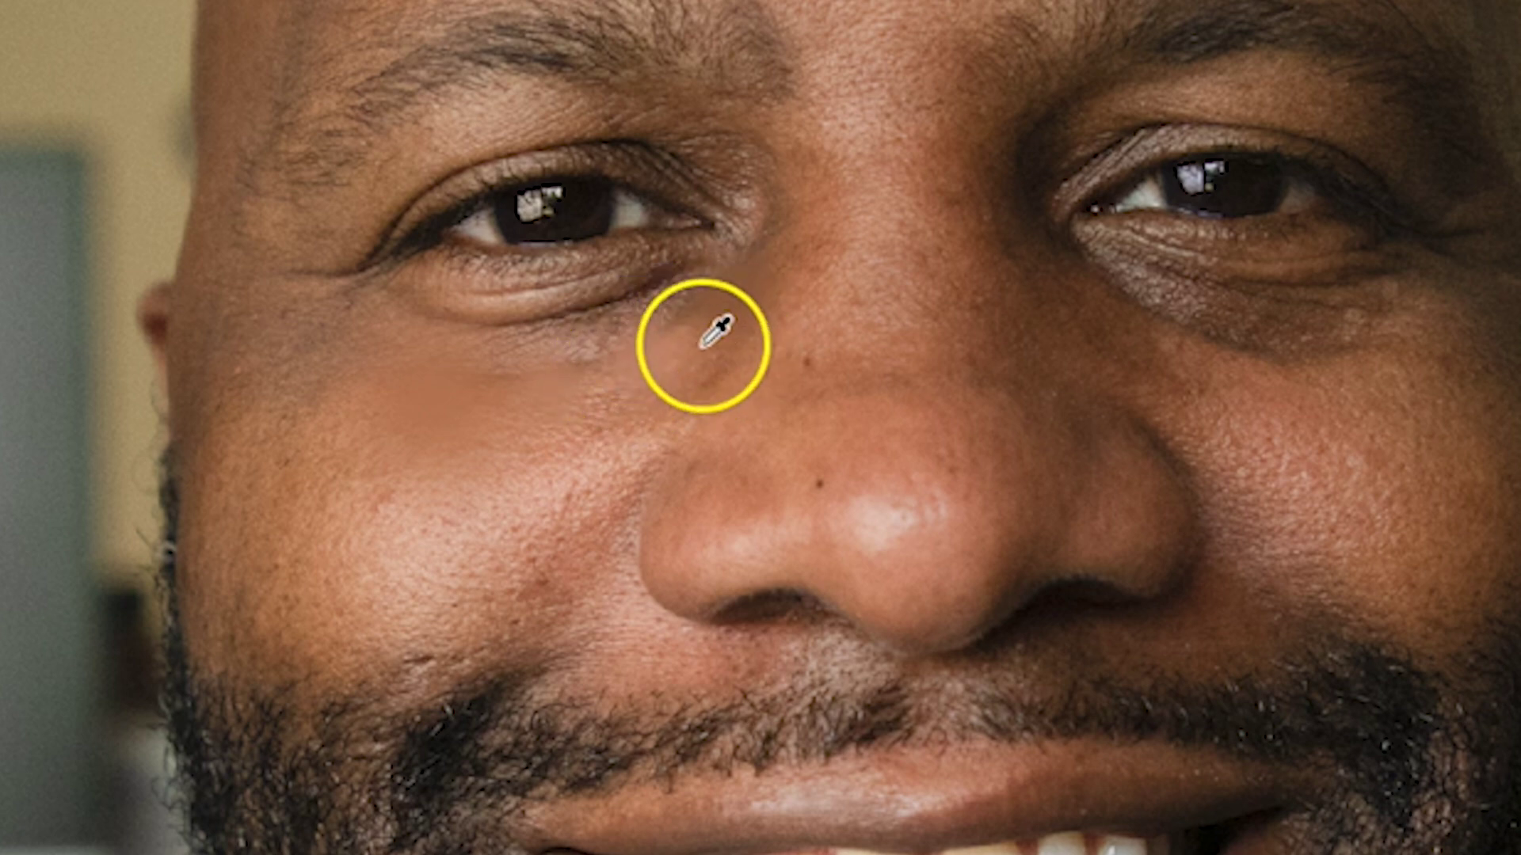
pyautogui.keyDown('alt'); pyautogui.click(702, 345); pyautogui.keyUp('alt')
pyautogui.moveTo(689, 345); pyautogui.dragTo(663, 290)
pyautogui.keyDown('alt'); pyautogui.click(625, 373); pyautogui.keyUp('alt')
pyautogui.moveTo(606, 372); pyautogui.dragTo(662, 293)
# Step: Blend the centre and outer edge of the same under-eye area with gradients in skin tones sampled nearby
pyautogui.keyDown('alt'); pyautogui.click(523, 383); pyautogui.keyUp('alt')
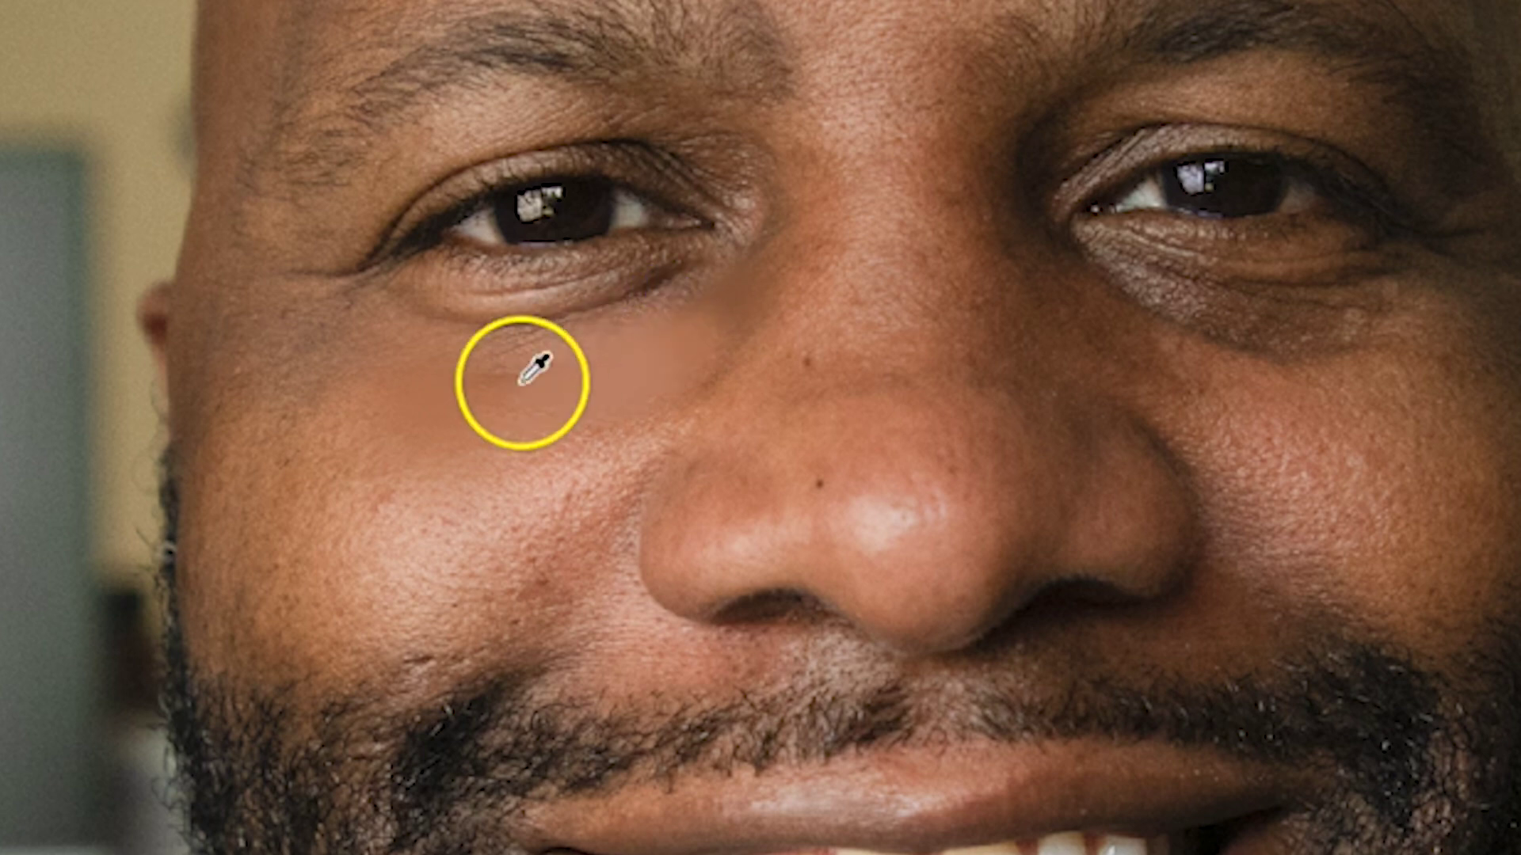
pyautogui.moveTo(519, 387); pyautogui.dragTo(522, 312)
pyautogui.keyDown('alt'); pyautogui.click(346, 362); pyautogui.keyUp('alt')
pyautogui.moveTo(347, 362)
pyautogui.mouseDown()
pyautogui.moveTo(317, 346)
pyautogui.moveTo(426, 317)
pyautogui.mouseUp()
pyautogui.keyDown('alt'); pyautogui.click(318, 301); pyautogui.keyUp('alt')
pyautogui.hotkey('ctrl', 'z')
pyautogui.moveTo(318, 301); pyautogui.dragTo(424, 327)
pyautogui.keyDown('alt'); pyautogui.click(340, 362); pyautogui.keyUp('alt')
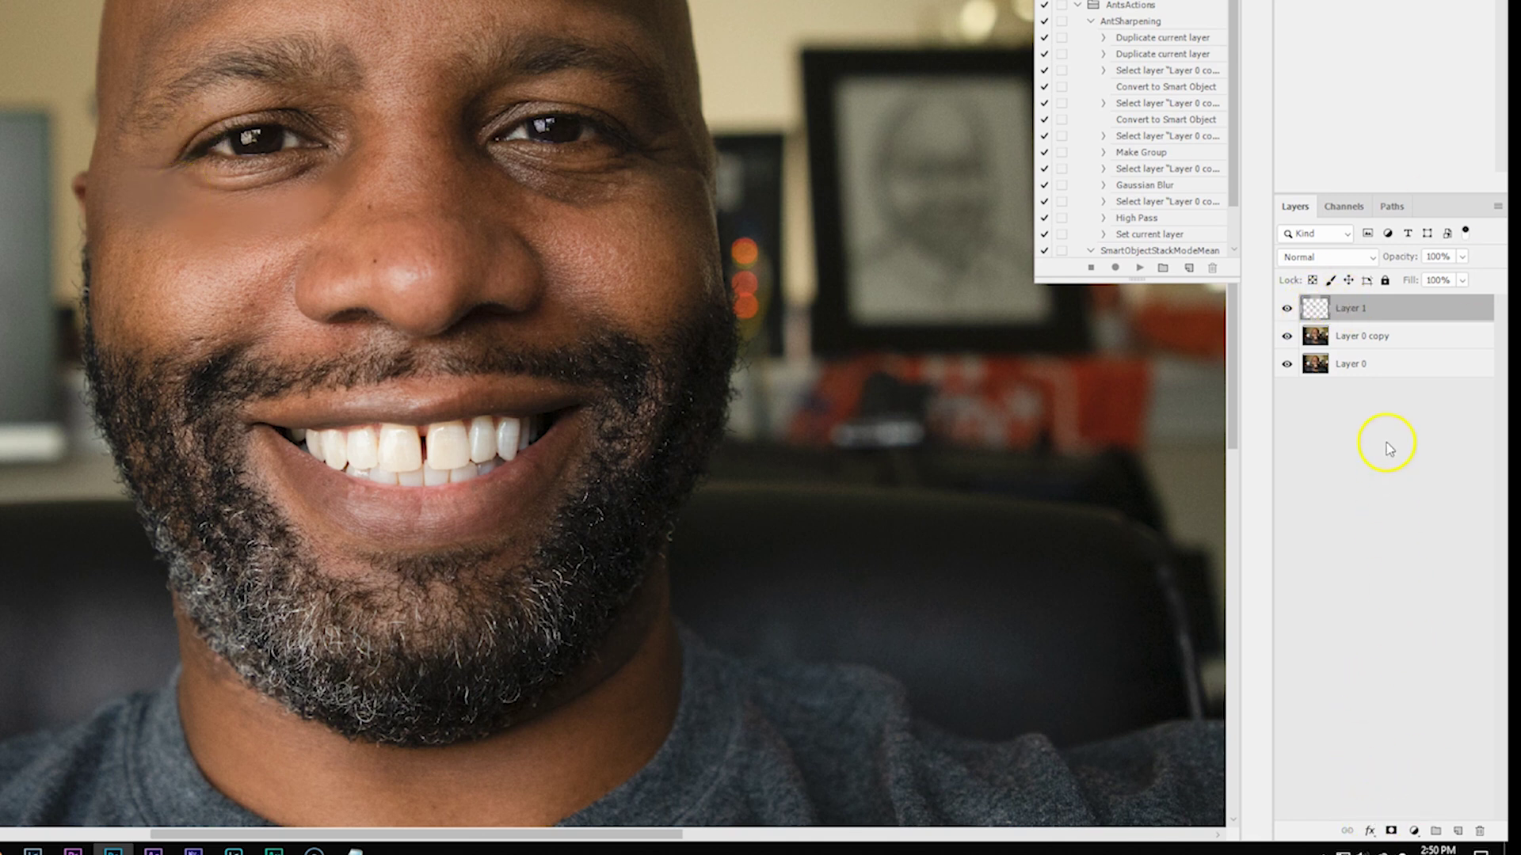
# Step: Add a layer mask to the gradient layer
pyautogui.click(1391, 831)
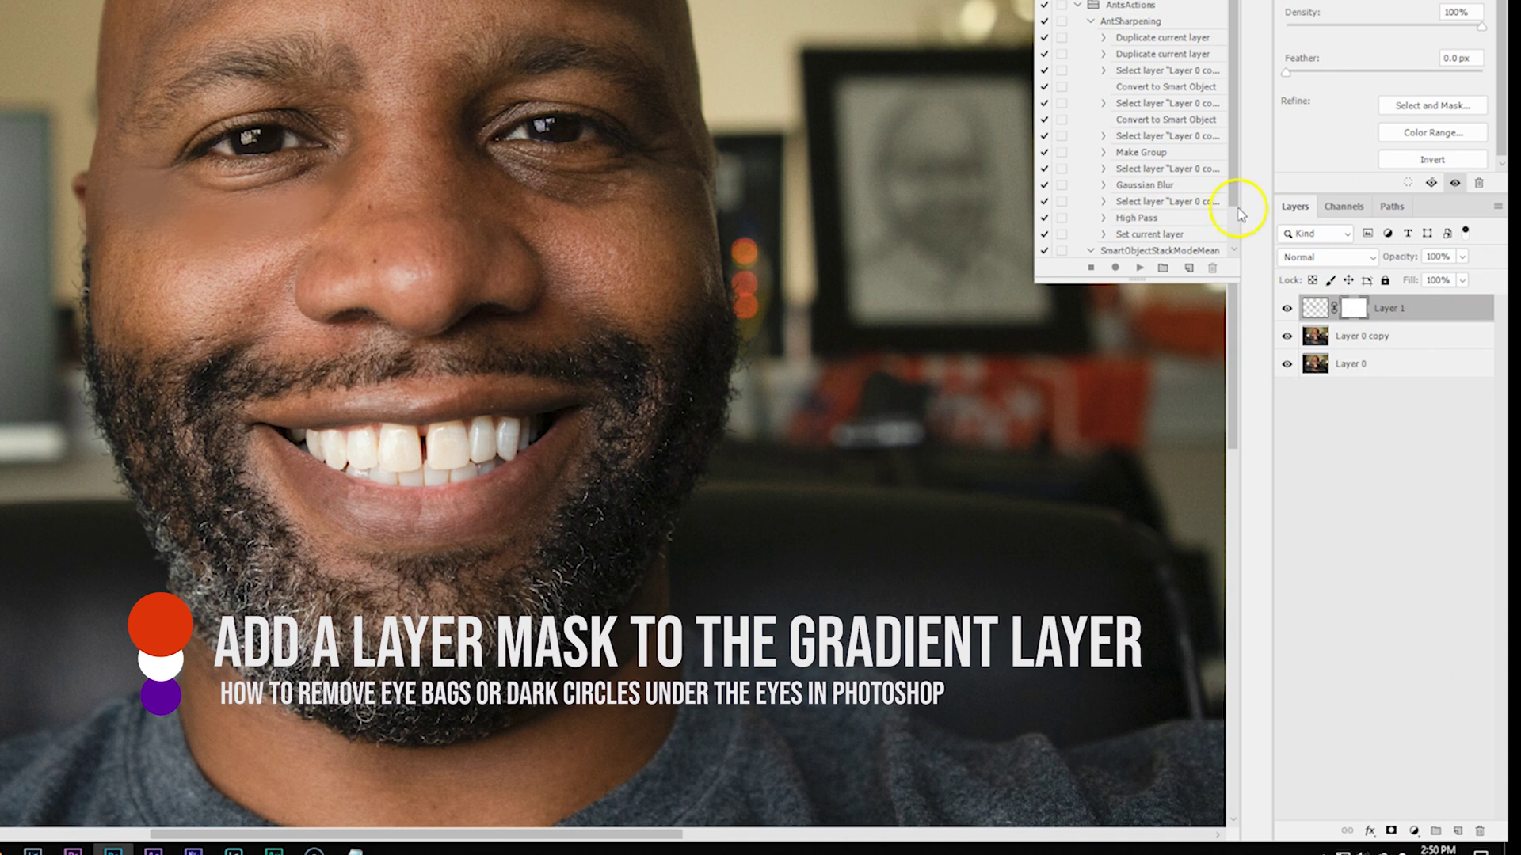
# Step: Try the Soft Light blend mode on the gradient layer and return it to Normal
pyautogui.click(1372, 259)
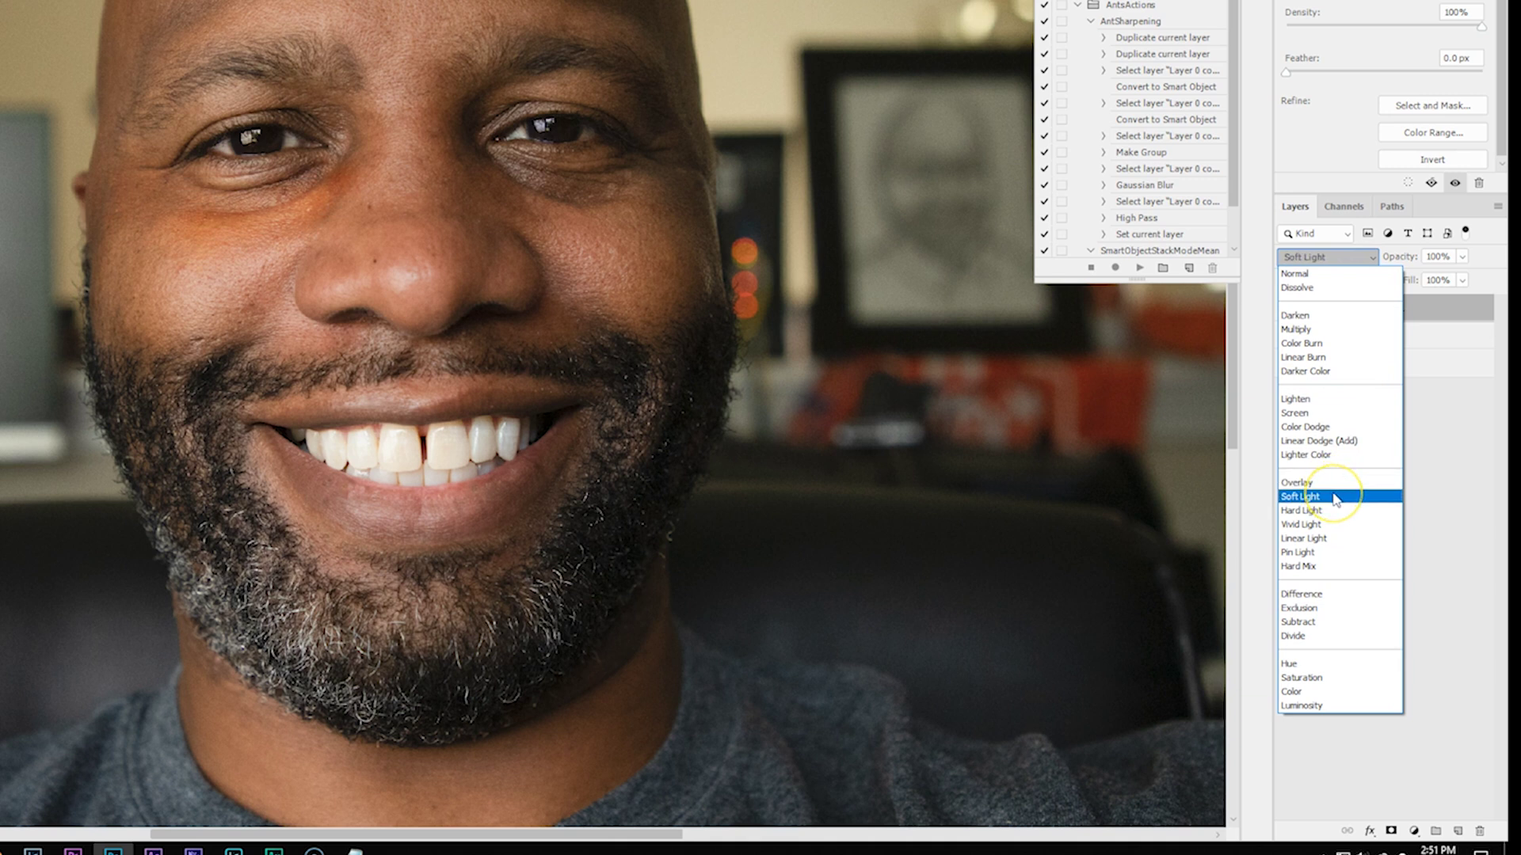
pyautogui.click(1336, 499)
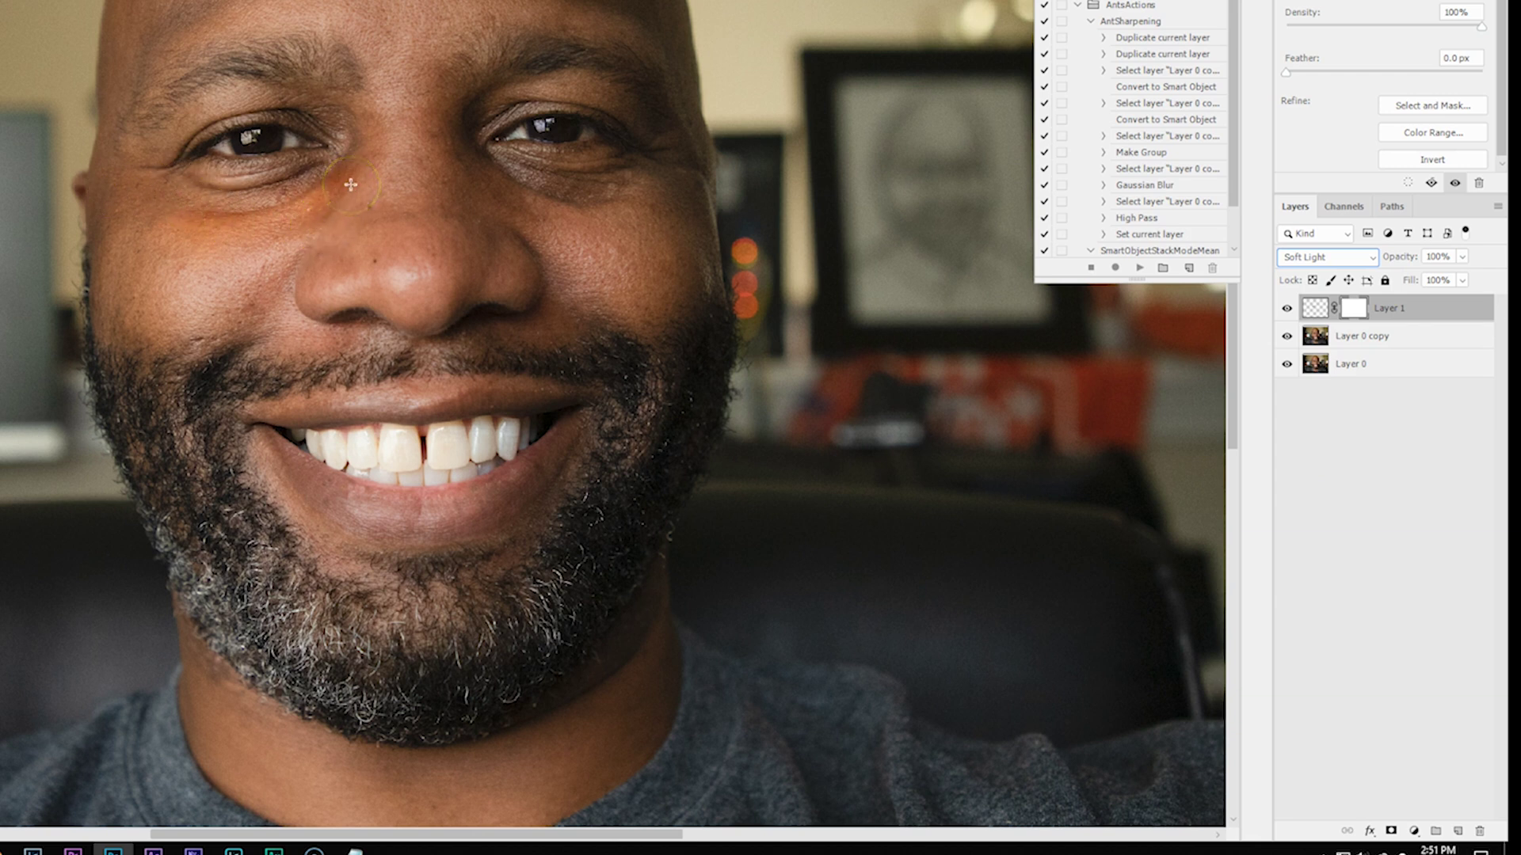
pyautogui.click(1370, 259)
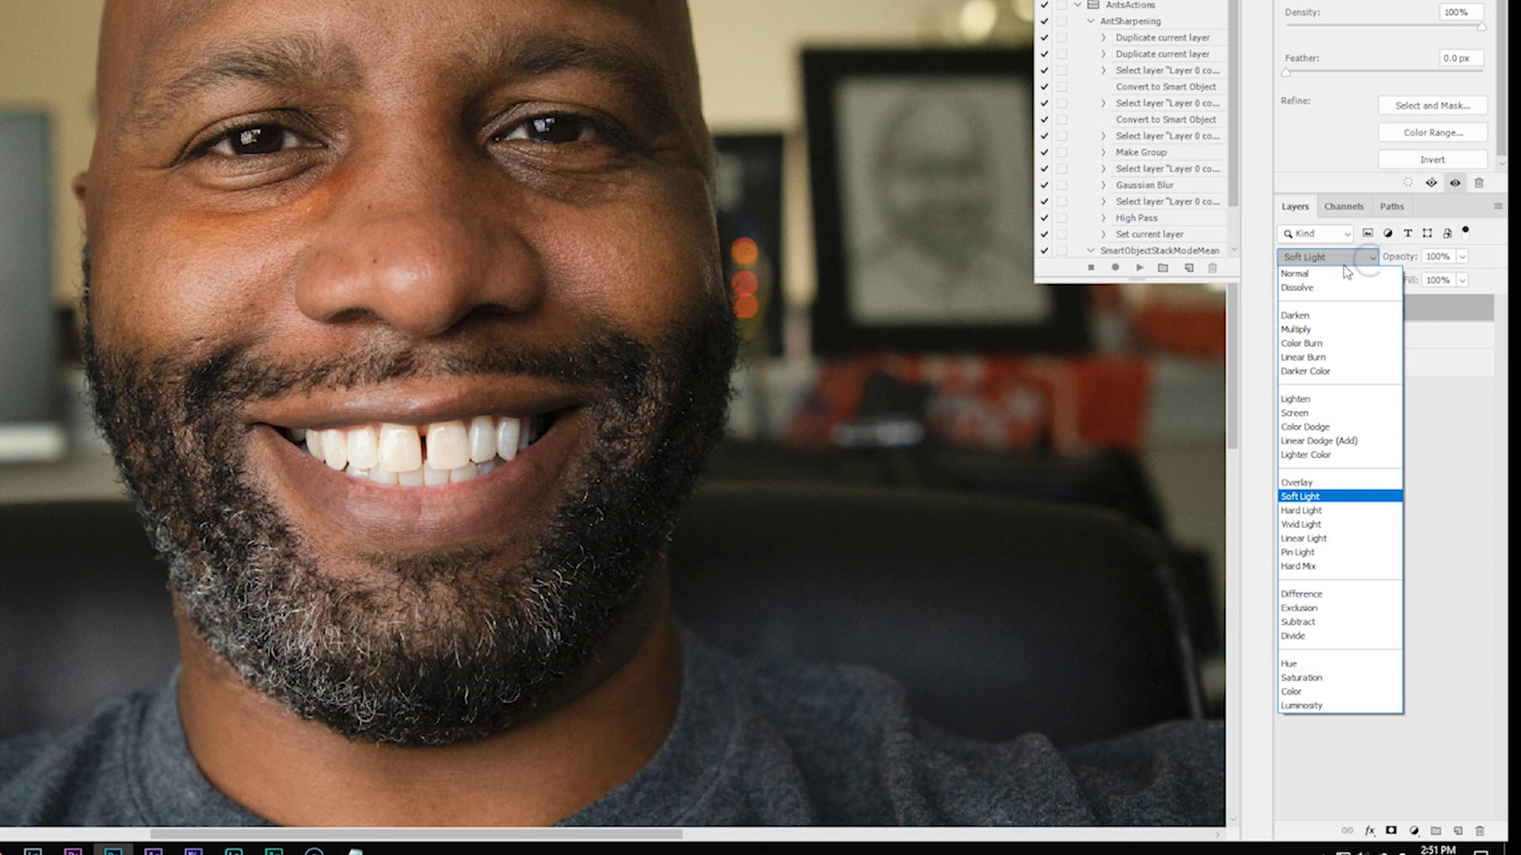
pyautogui.click(1334, 272)
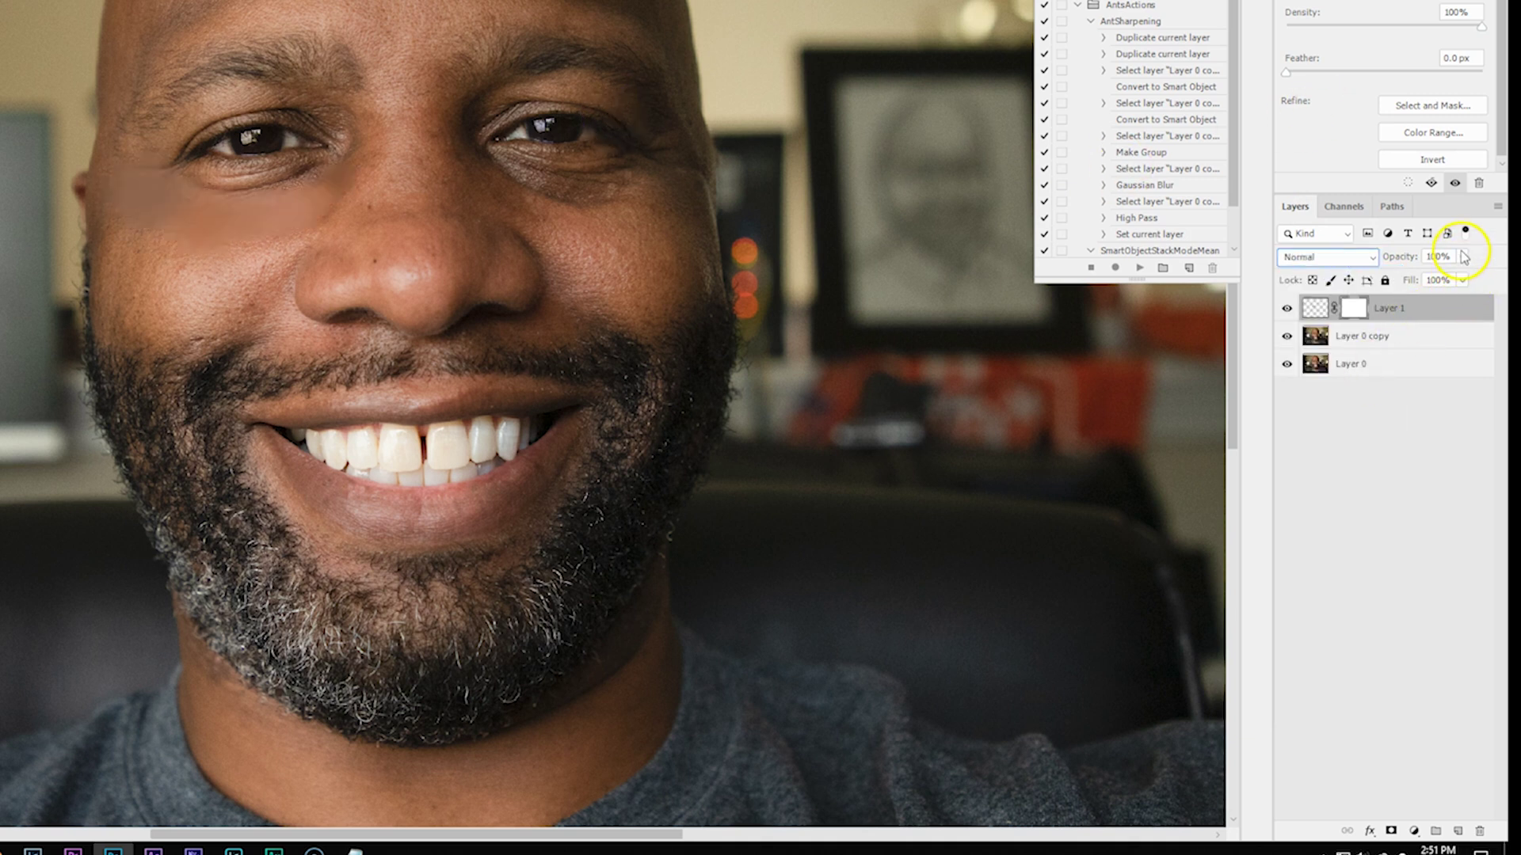
# Step: Lower the gradient layer's opacity to 88% and its fill to 71%
pyautogui.click(1462, 281)
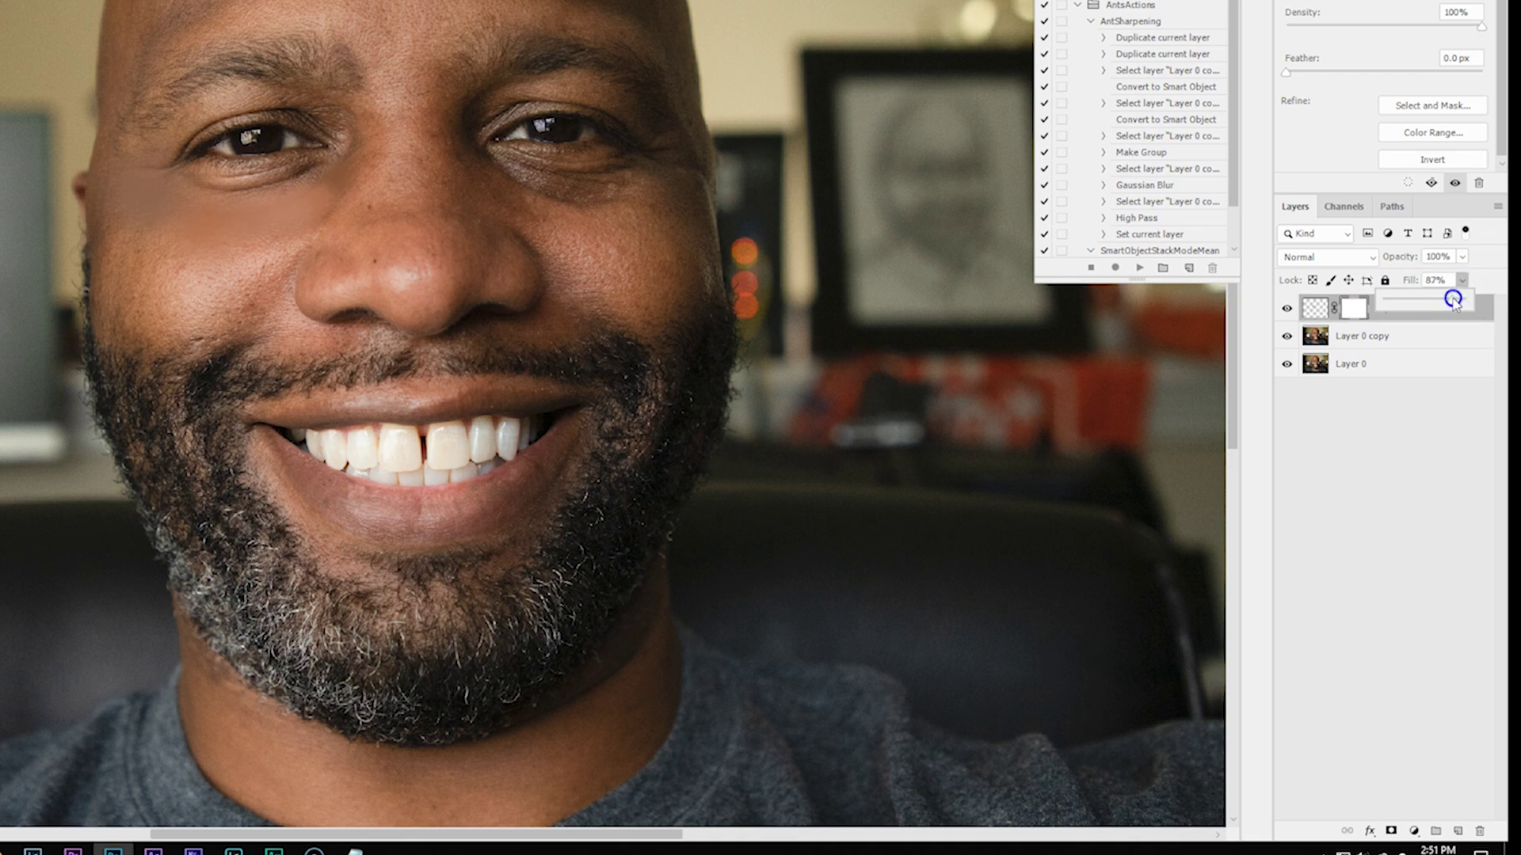
pyautogui.click(1462, 258)
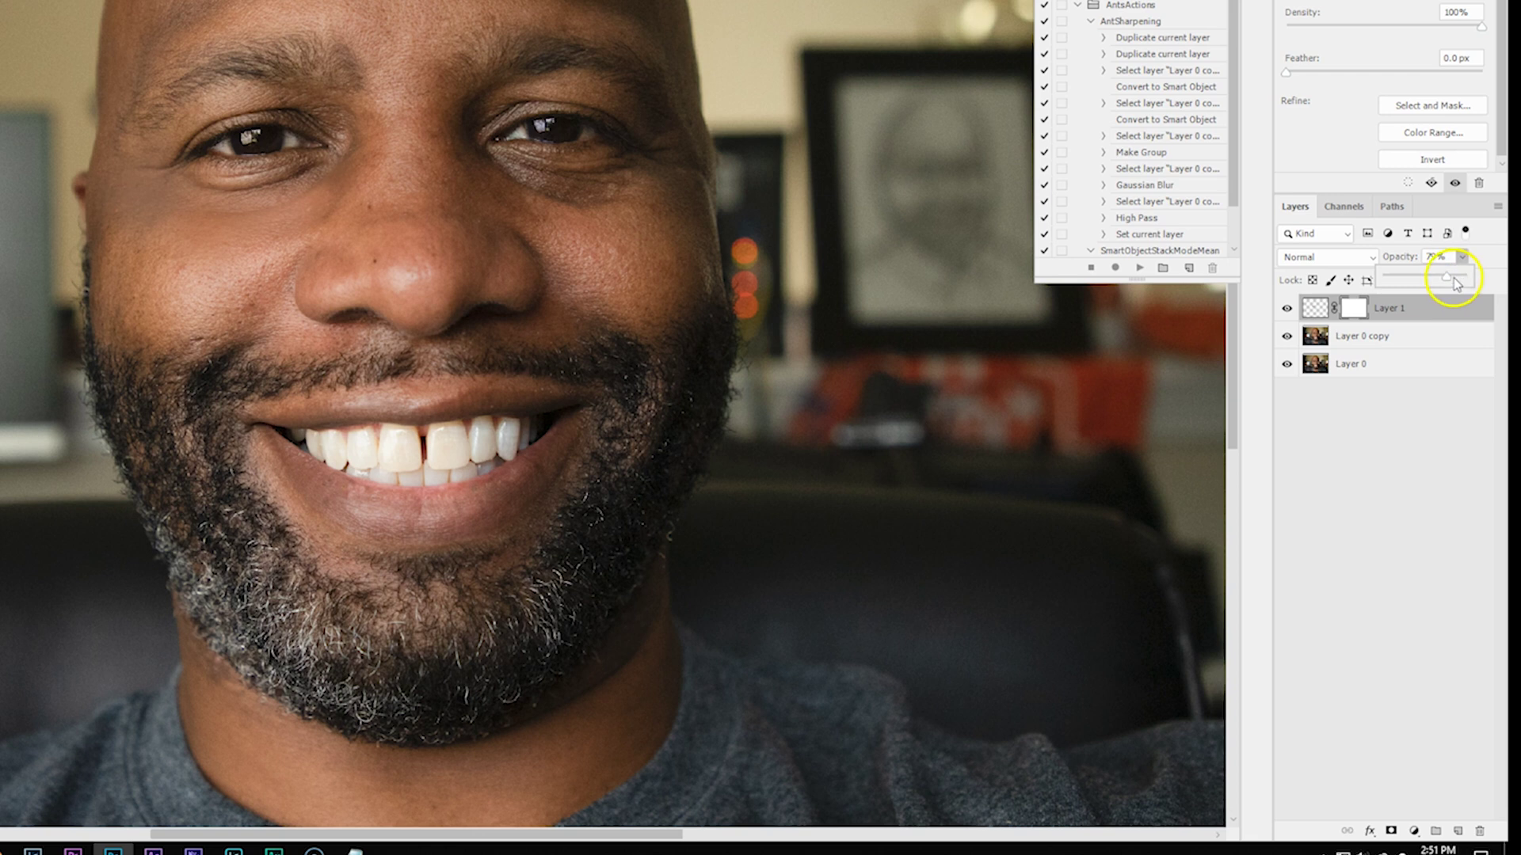
pyautogui.moveTo(1462, 281); pyautogui.dragTo(1467, 306)
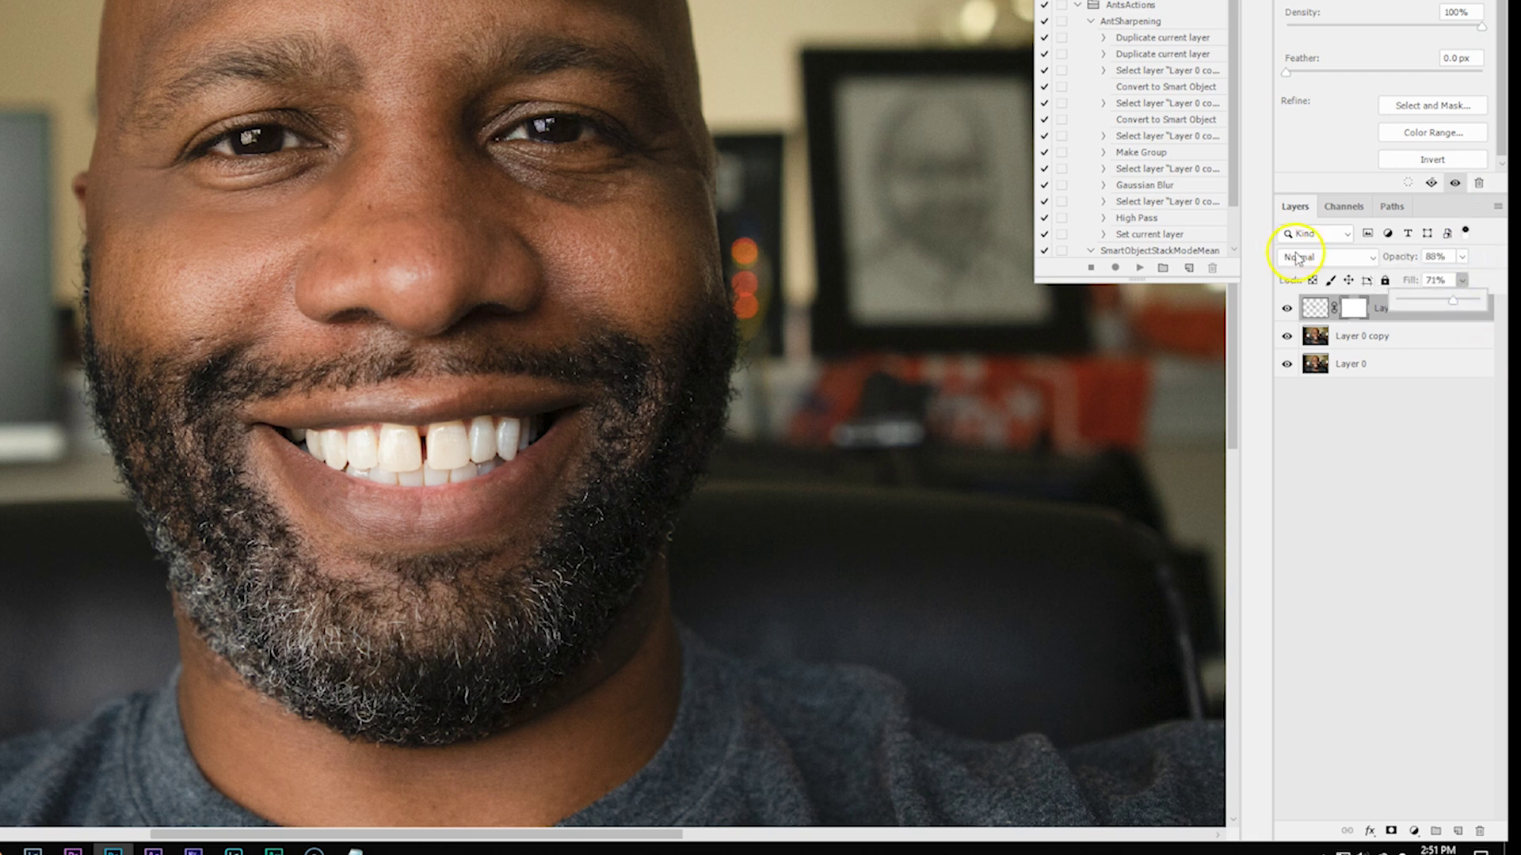
pyautogui.click(1484, 262)
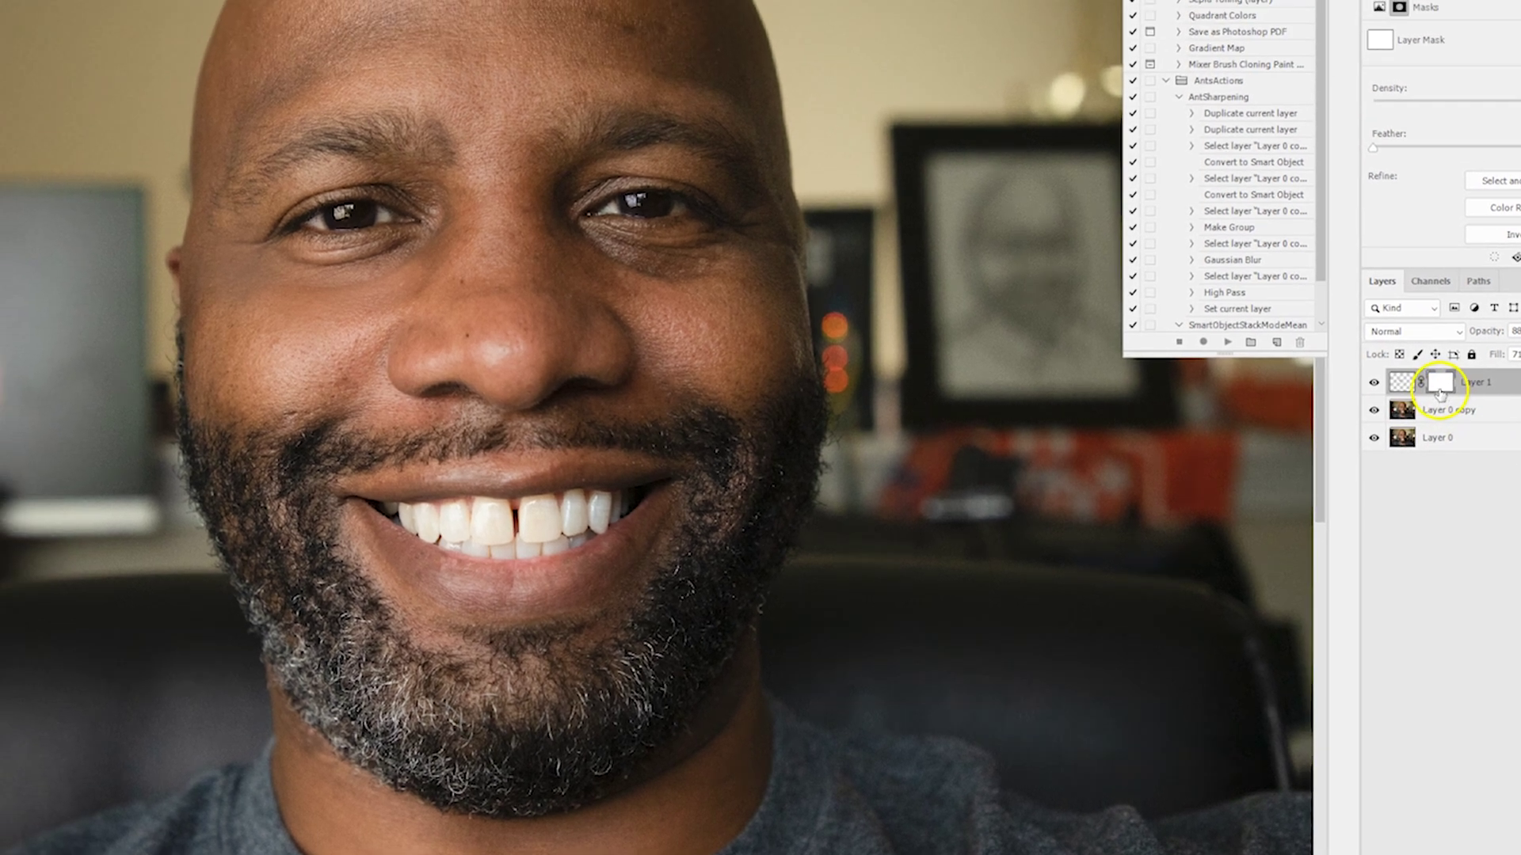
# Step: Paint black on the gradient layer's mask with an enlarged soft brush around the outer temple and cheek beside the retouched eye
pyautogui.click(1352, 314)
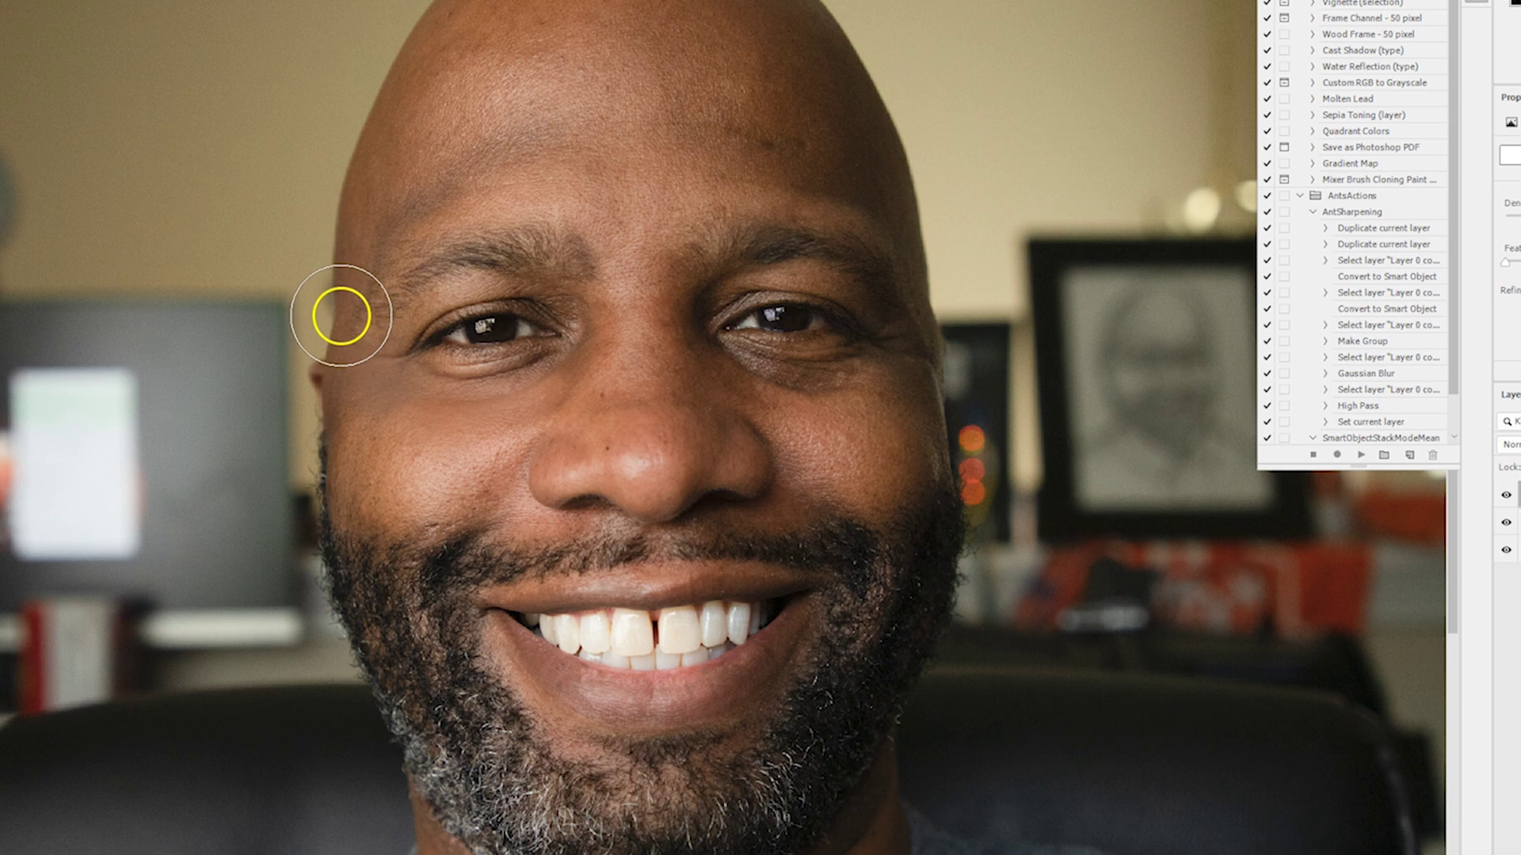
pyautogui.keyDown('alt'); pyautogui.rightClick(345, 315); pyautogui.keyUp('alt')
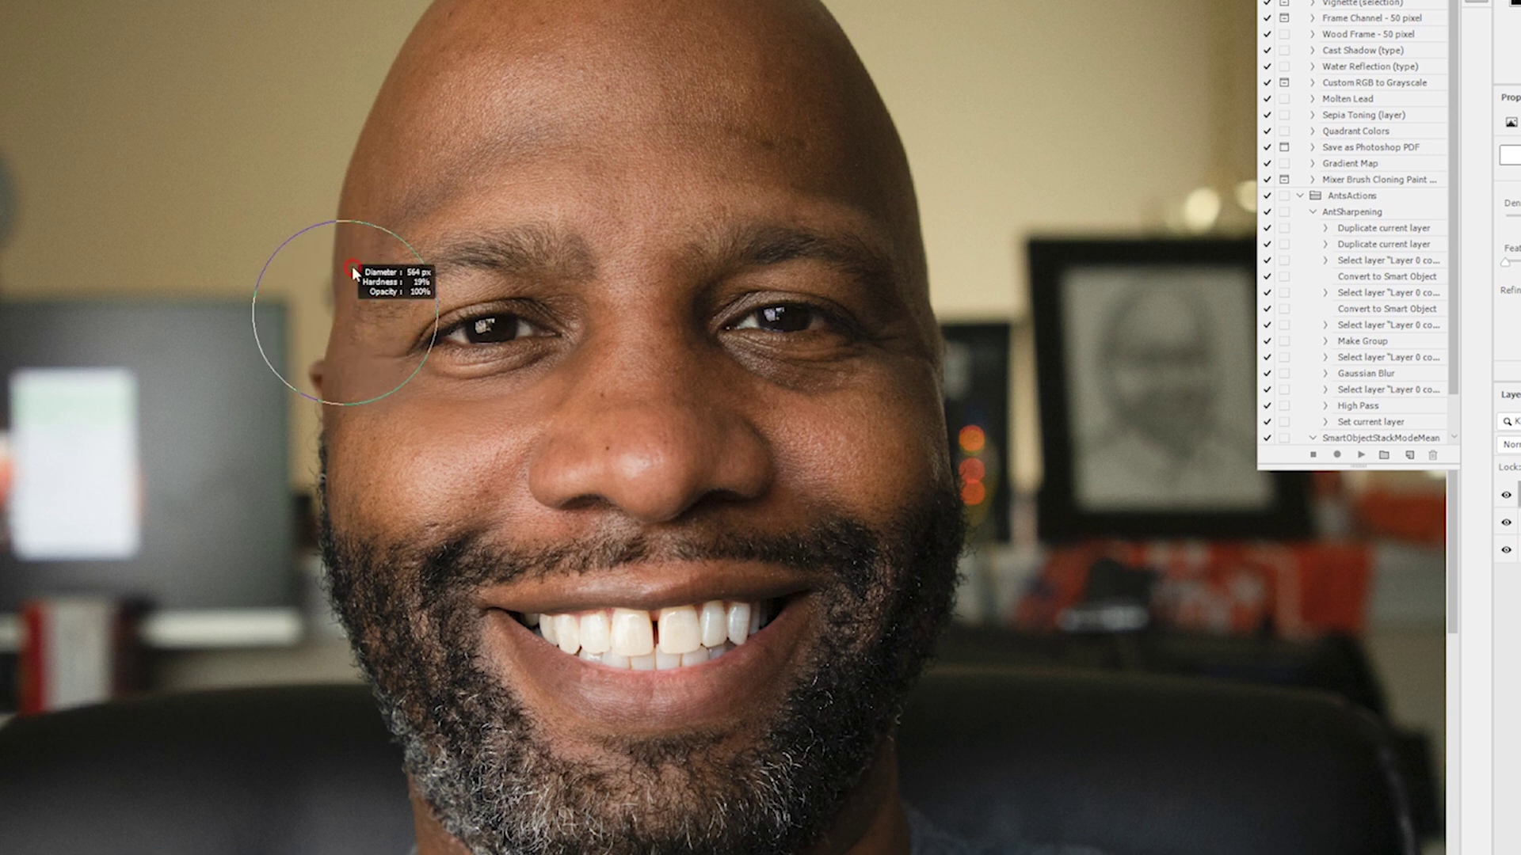
pyautogui.moveTo(319, 330)
pyautogui.mouseDown()
pyautogui.moveTo(308, 325)
pyautogui.moveTo(312, 377)
pyautogui.moveTo(322, 350)
pyautogui.mouseUp()
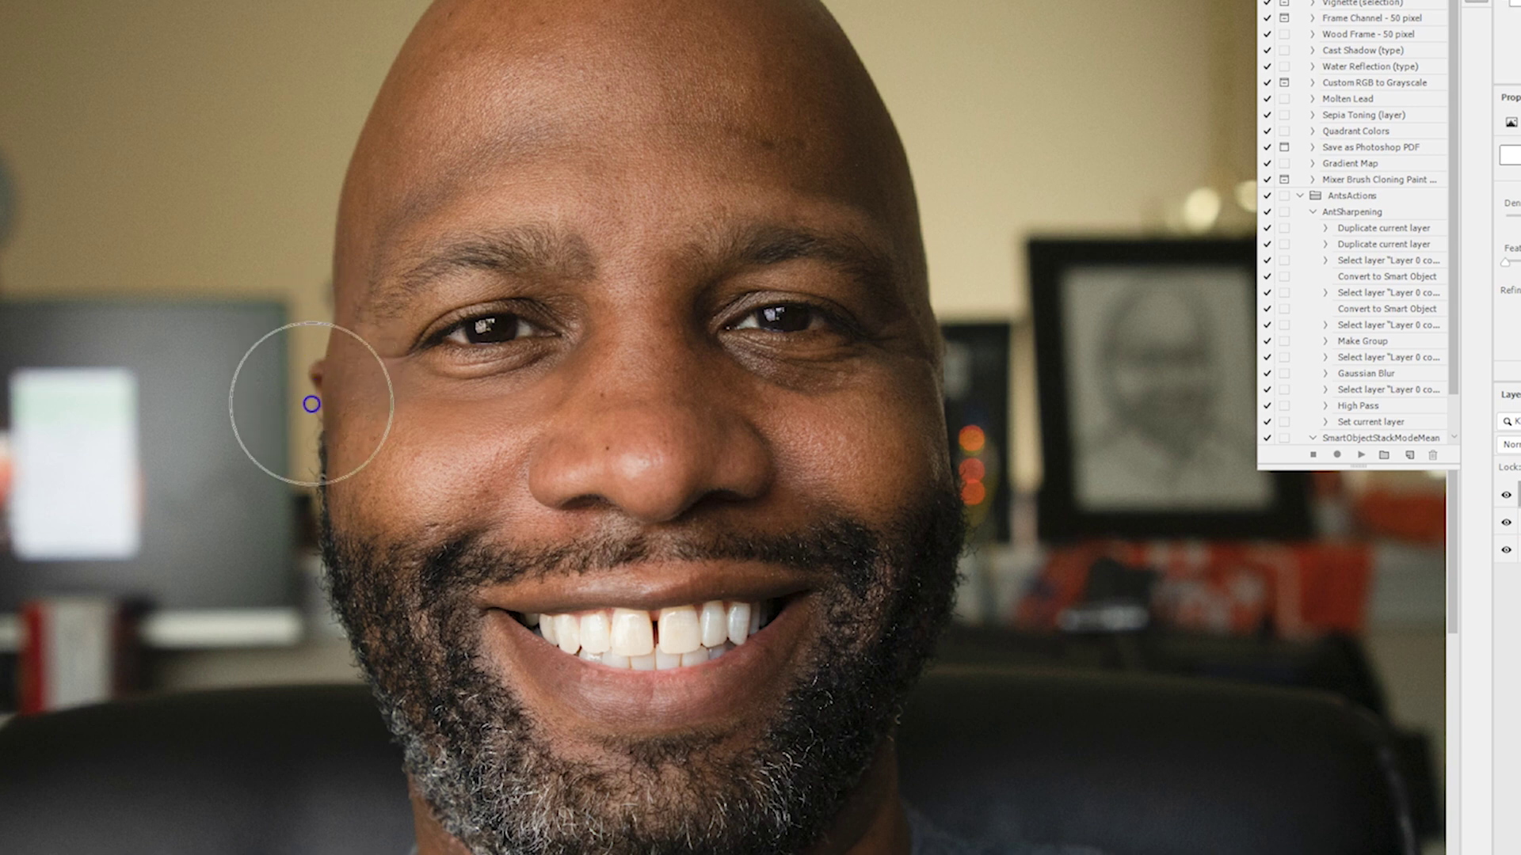
pyautogui.moveTo(373, 465); pyautogui.dragTo(422, 482)
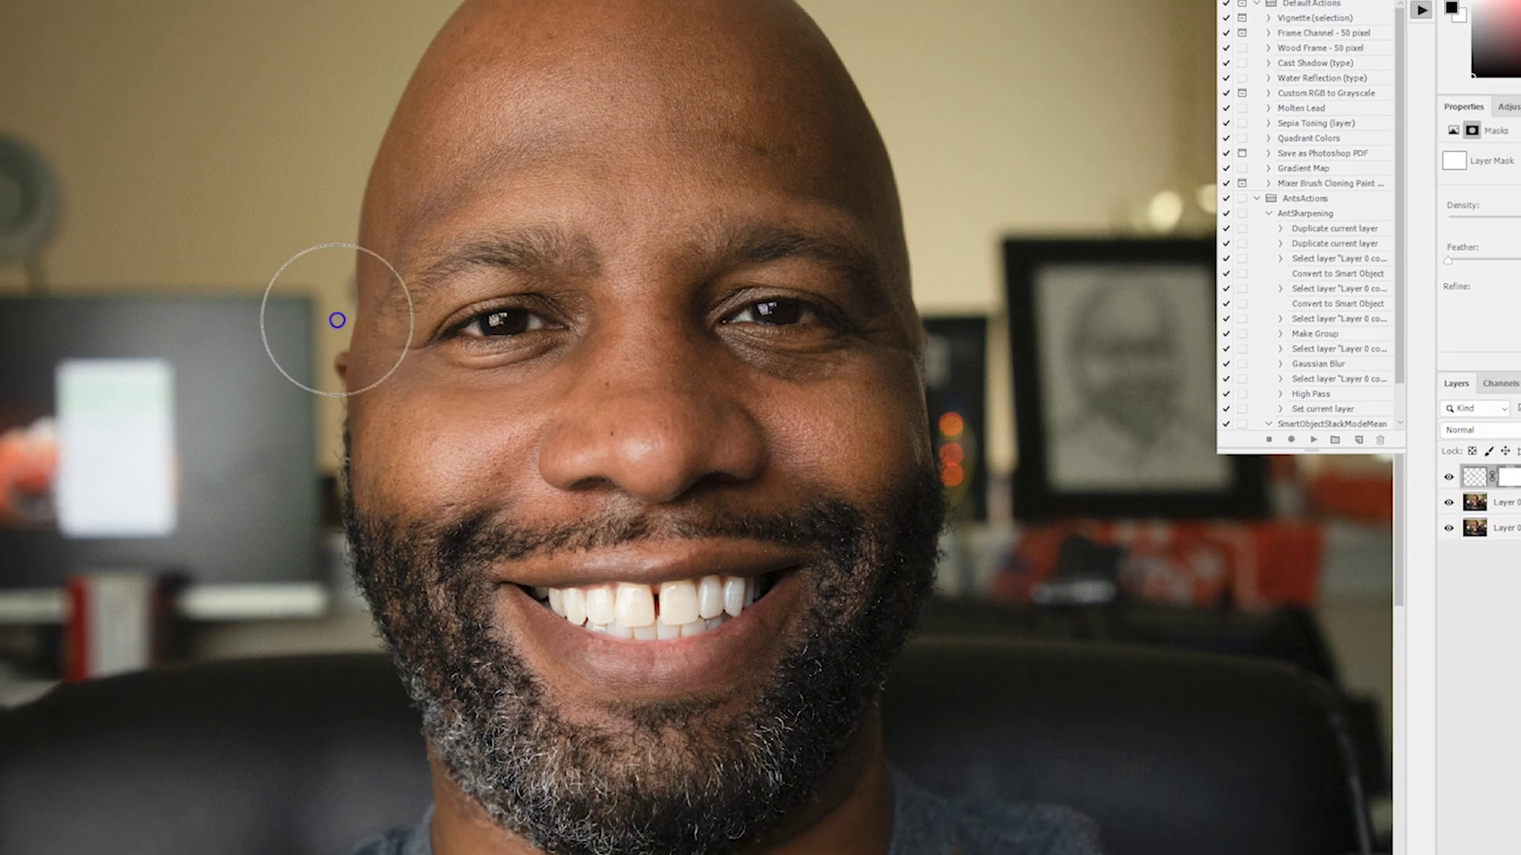